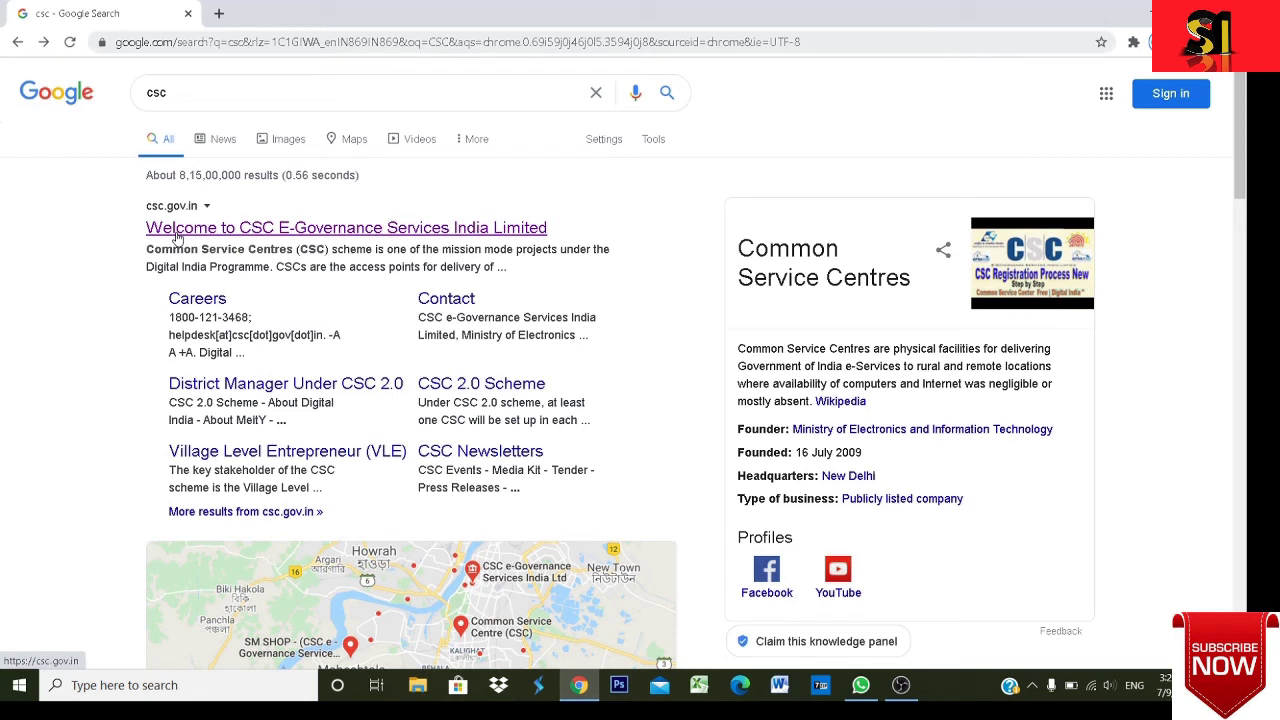
- From the search results, open the official CSC site, then the register.csc.gov.in portal in a new tab
click(176, 233)
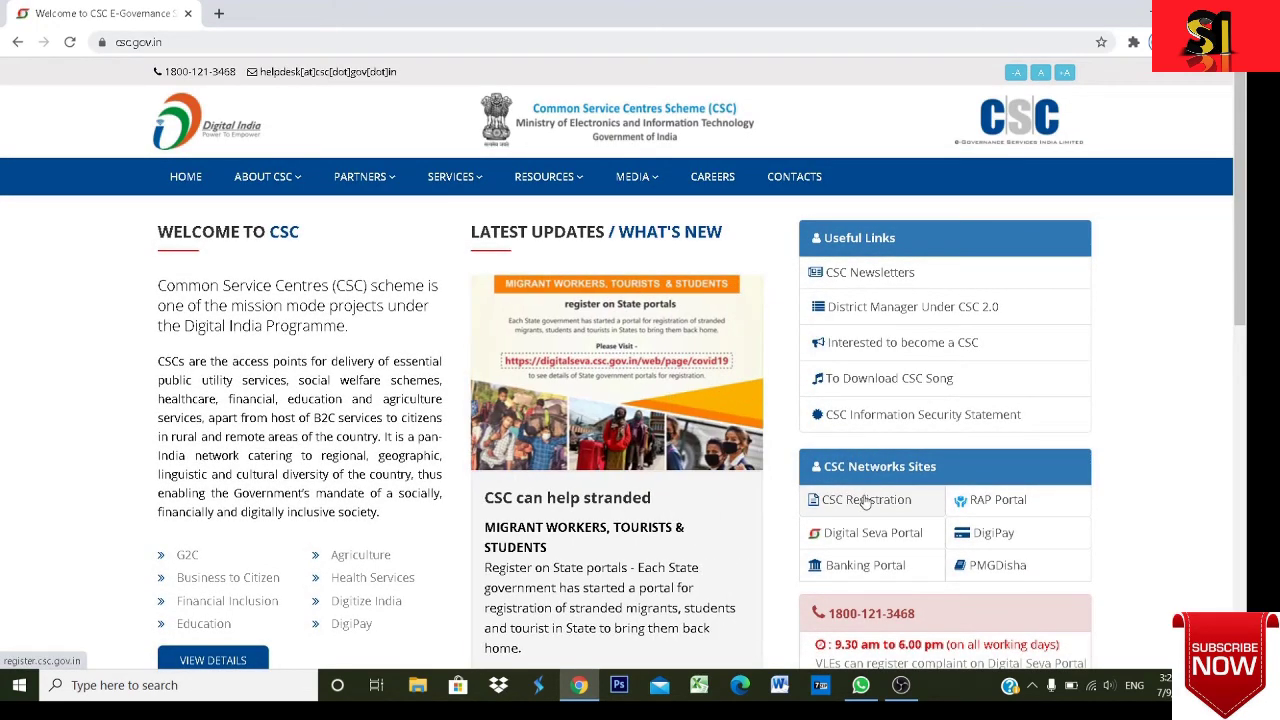
click(866, 500)
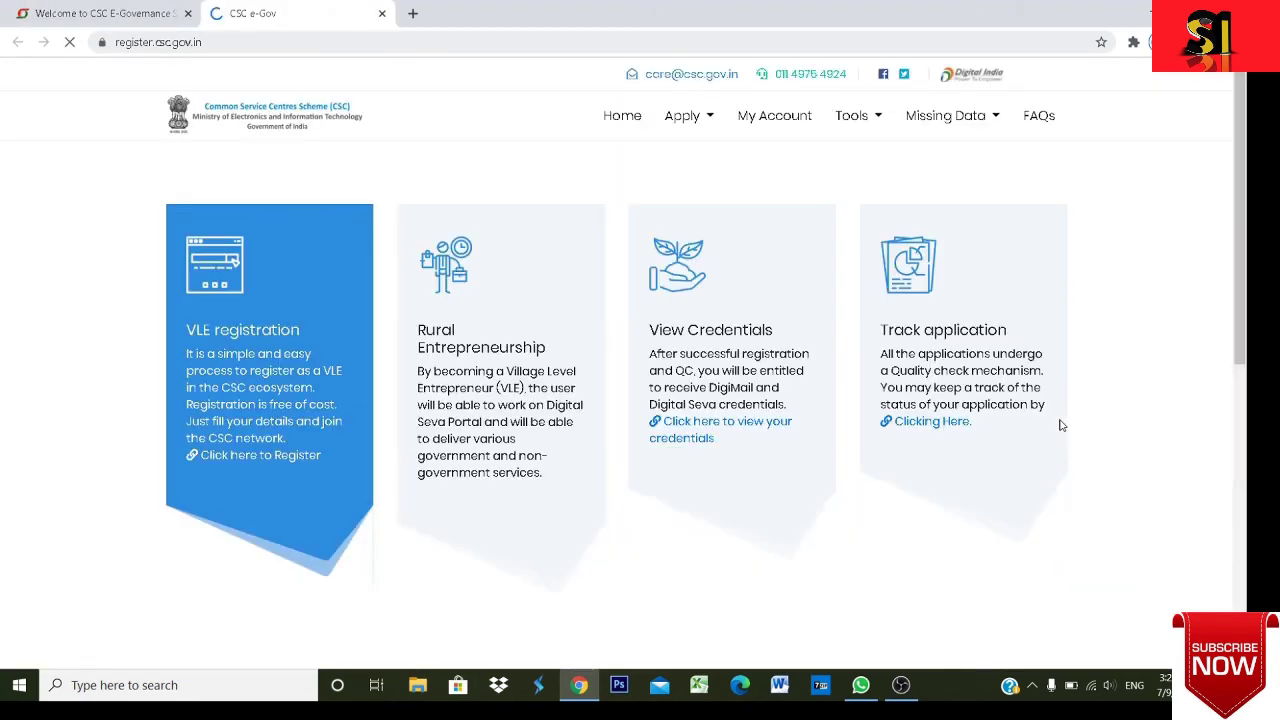
click(692, 126)
- Start a New Registration and select CSC VLE as the application type
click(688, 158)
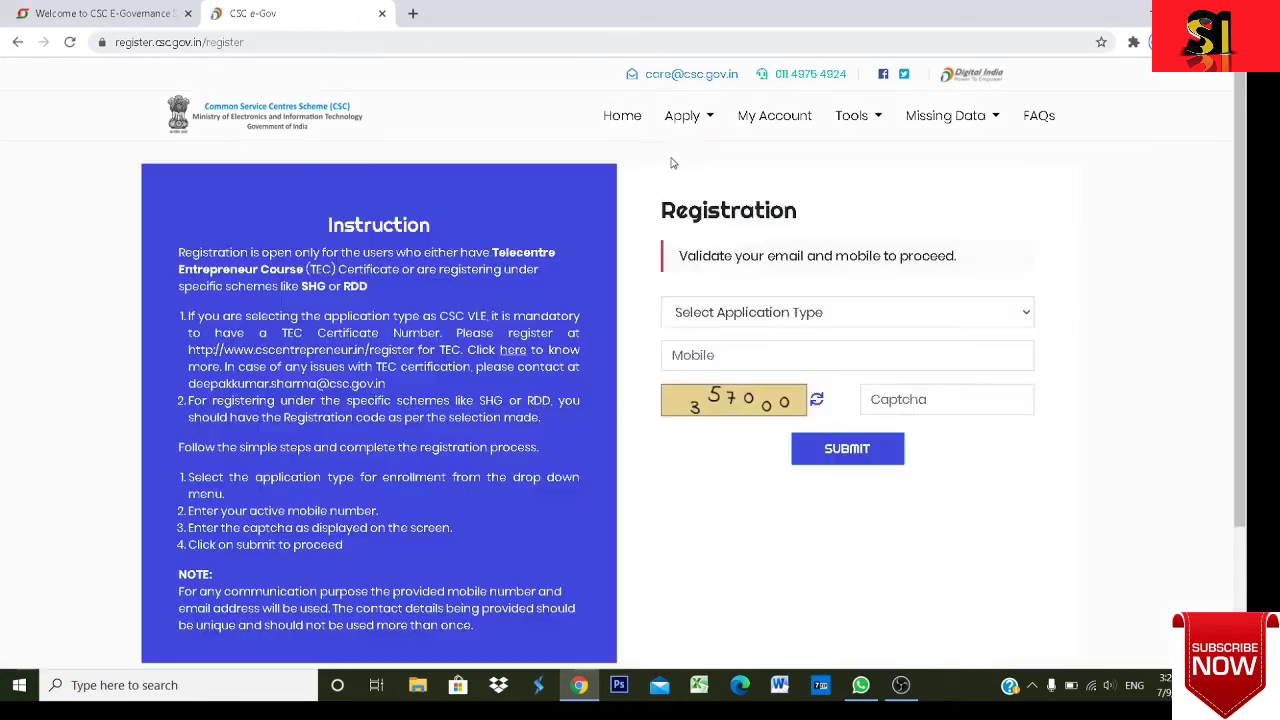
click(730, 316)
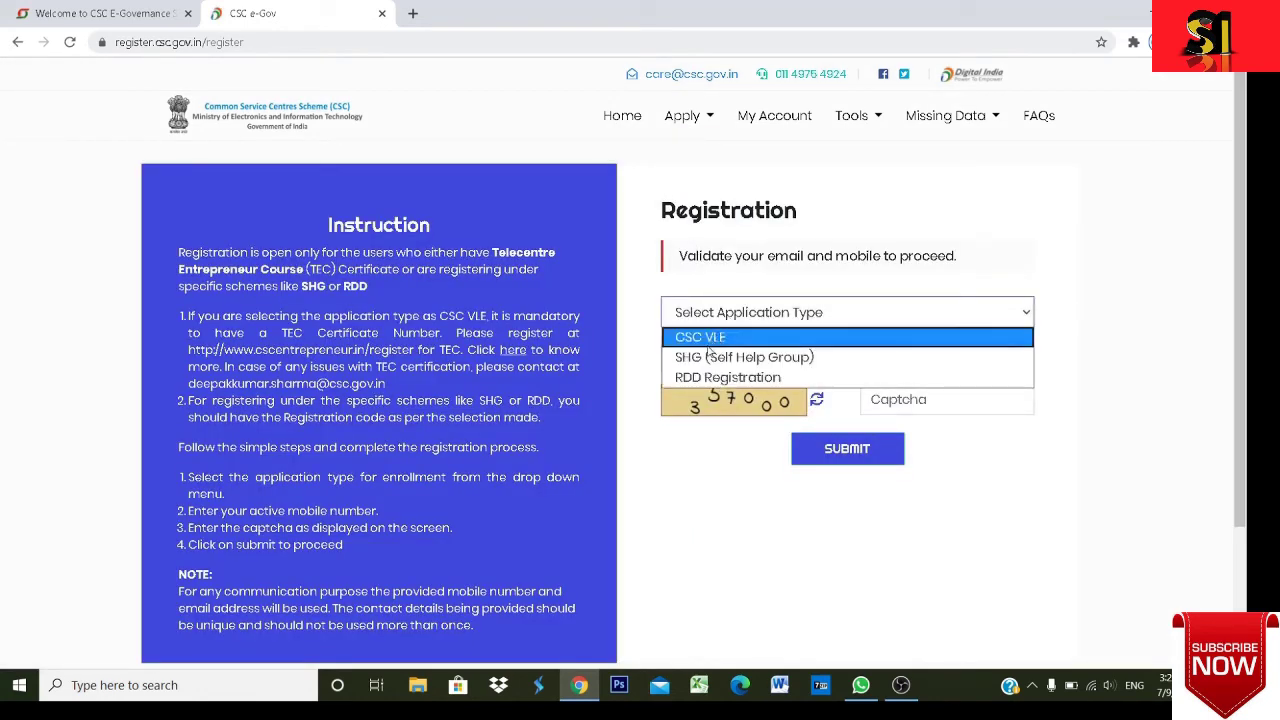
click(708, 338)
- Enter the TEC certificate number, mobile number and captcha, then submit the validation
click(703, 355)
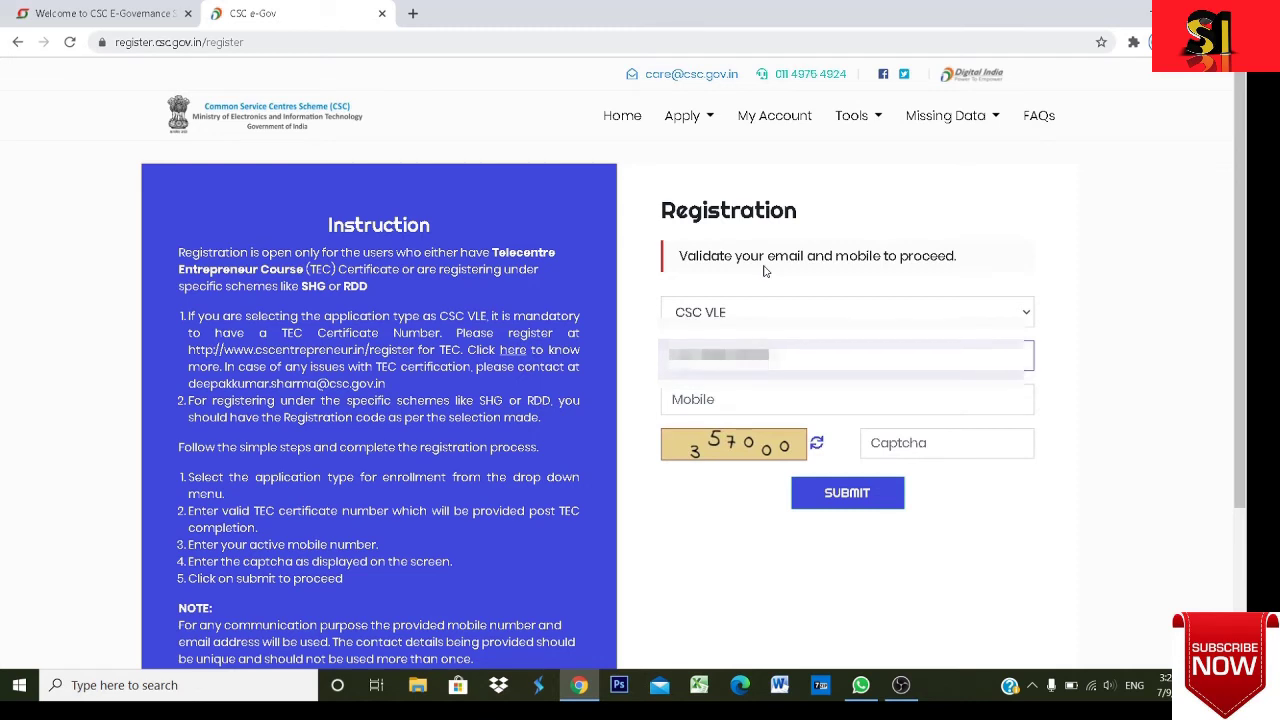
click(736, 403)
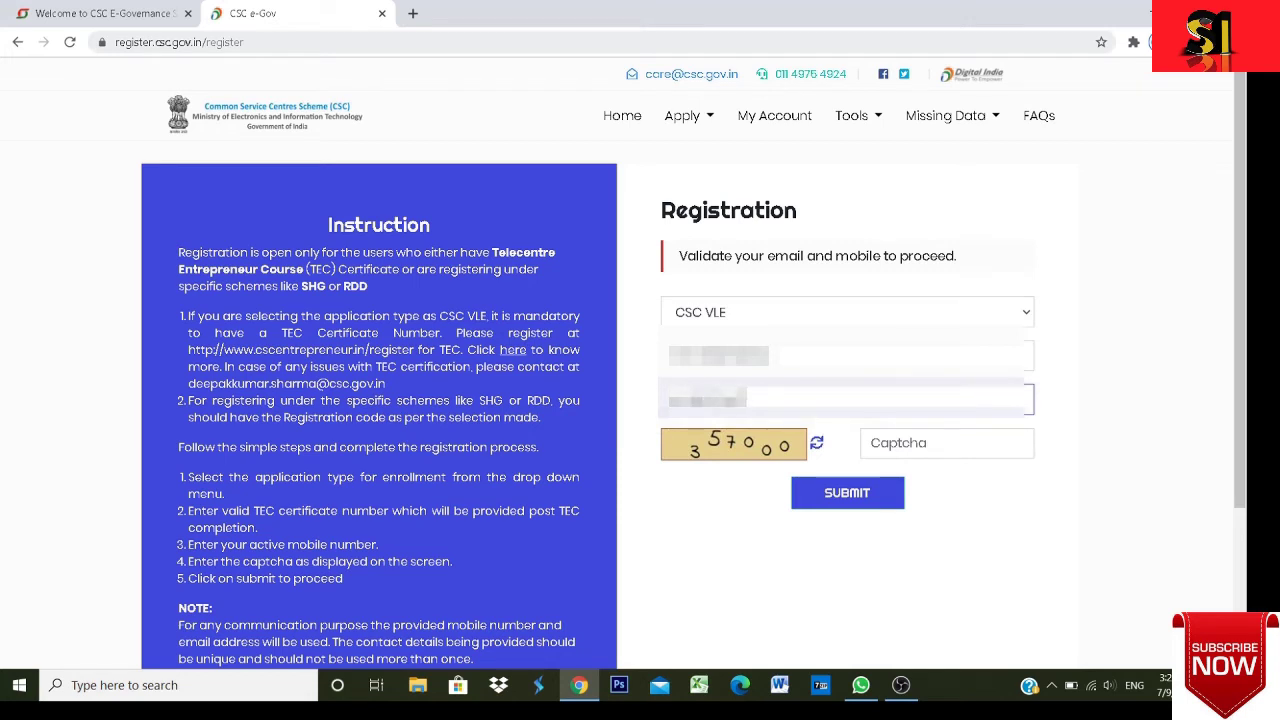
click(901, 441)
text(357)
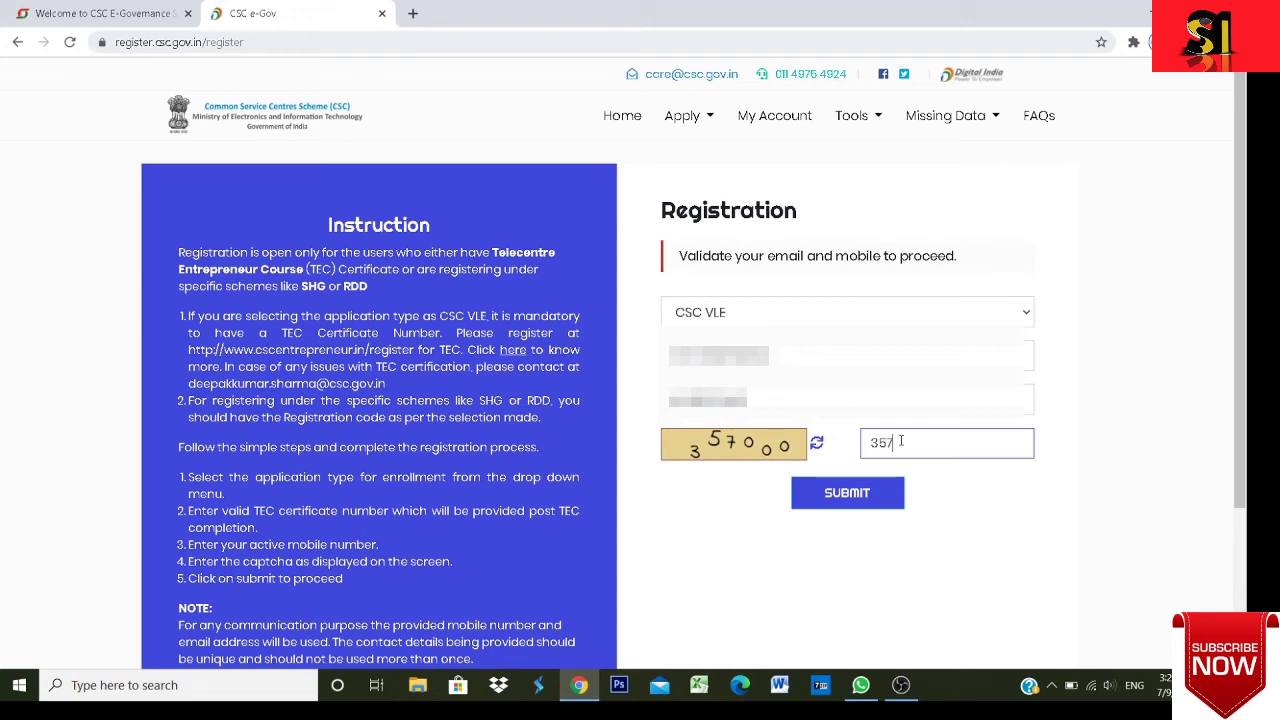
text(000)
click(838, 500)
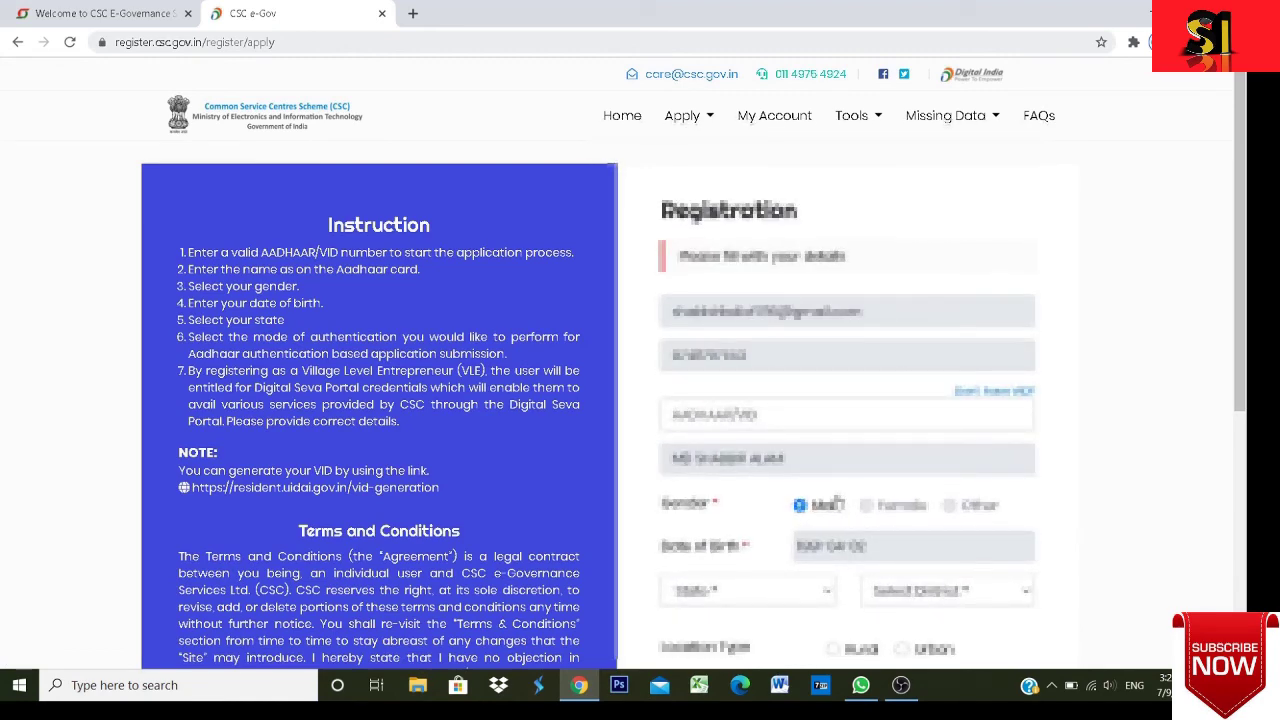
- Enter the applicant's Aadhaar number, correcting a mistyped digit
click(732, 420)
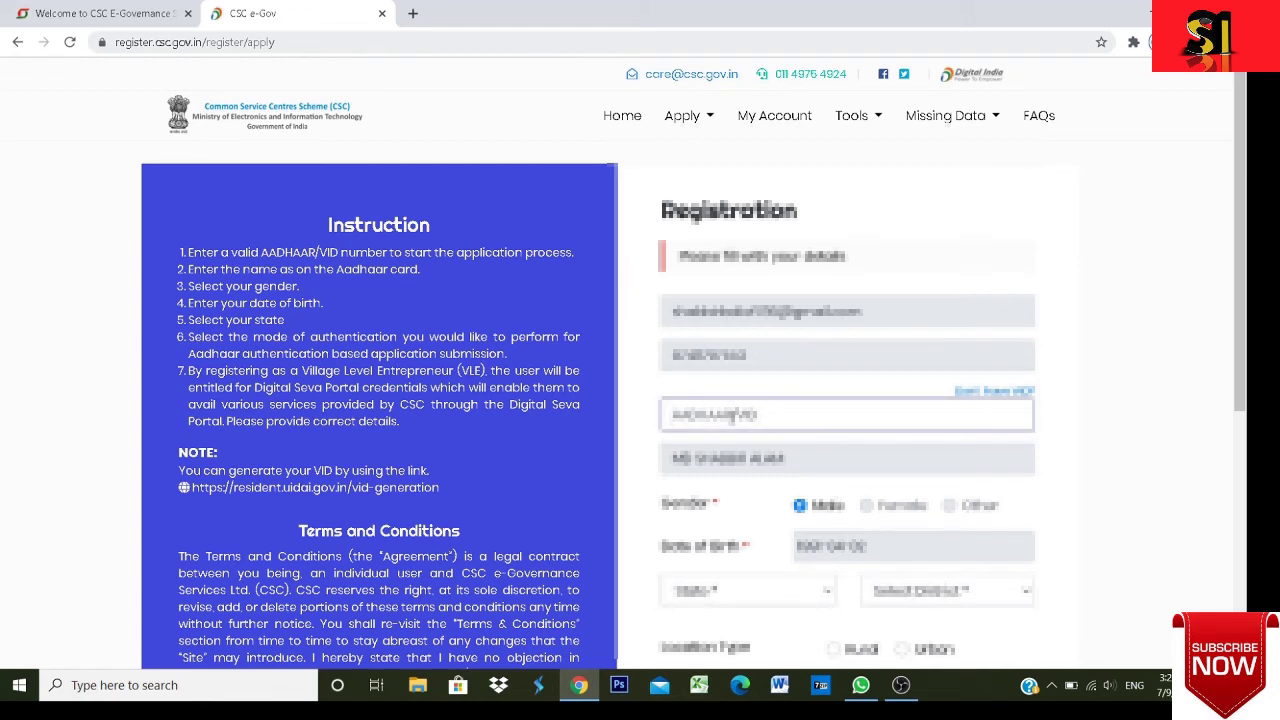
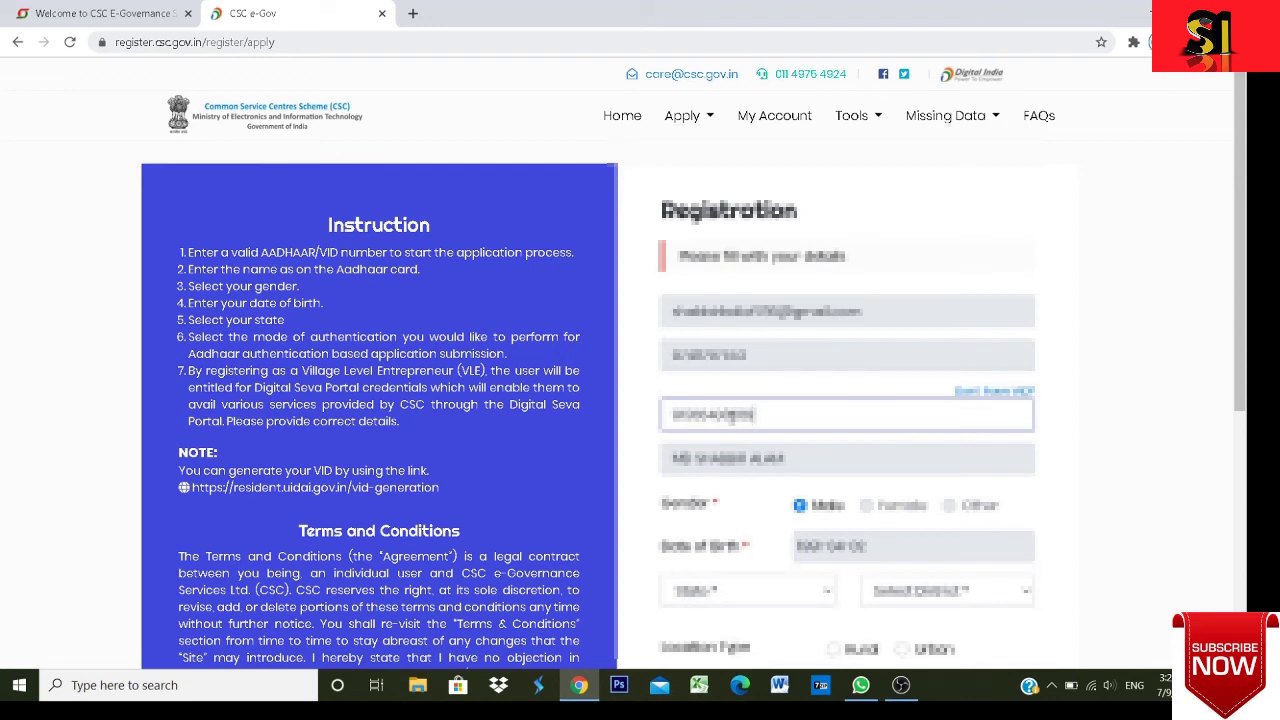
scroll(745, 430, down, 1)
scroll(787, 480, down, 1)
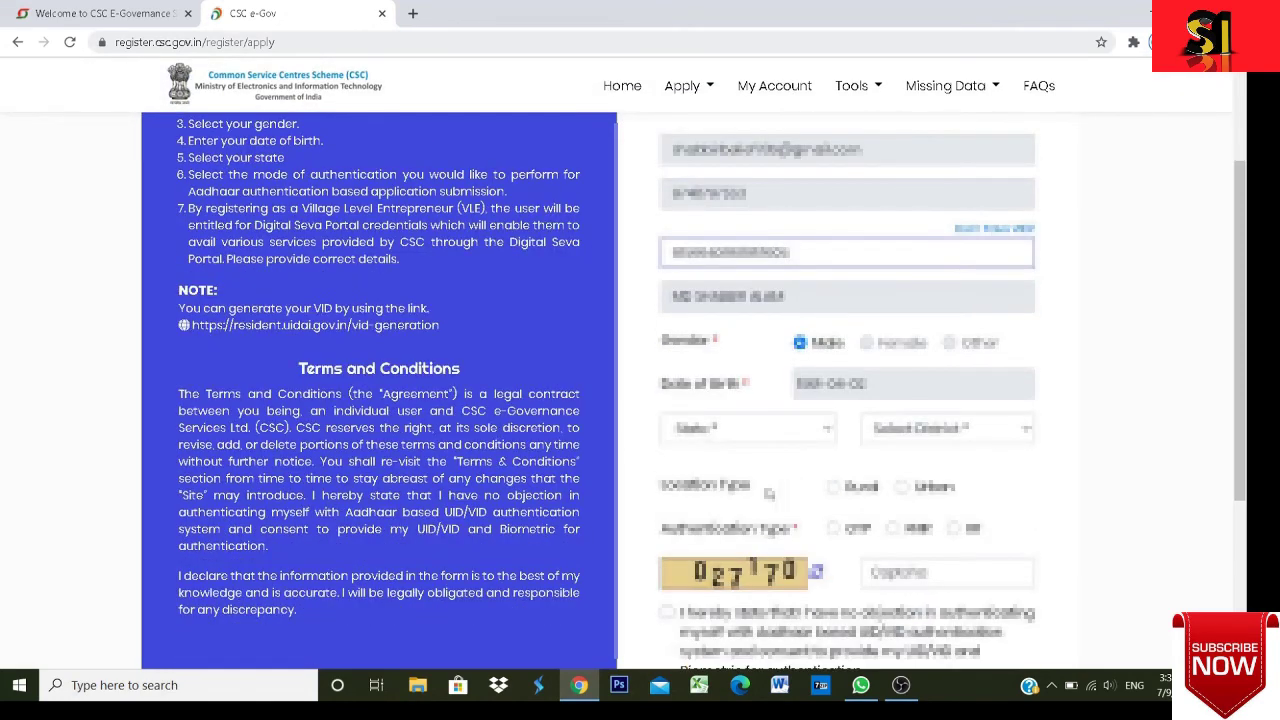
- Set the state to West Bengal and the district to KOLKATA
click(820, 430)
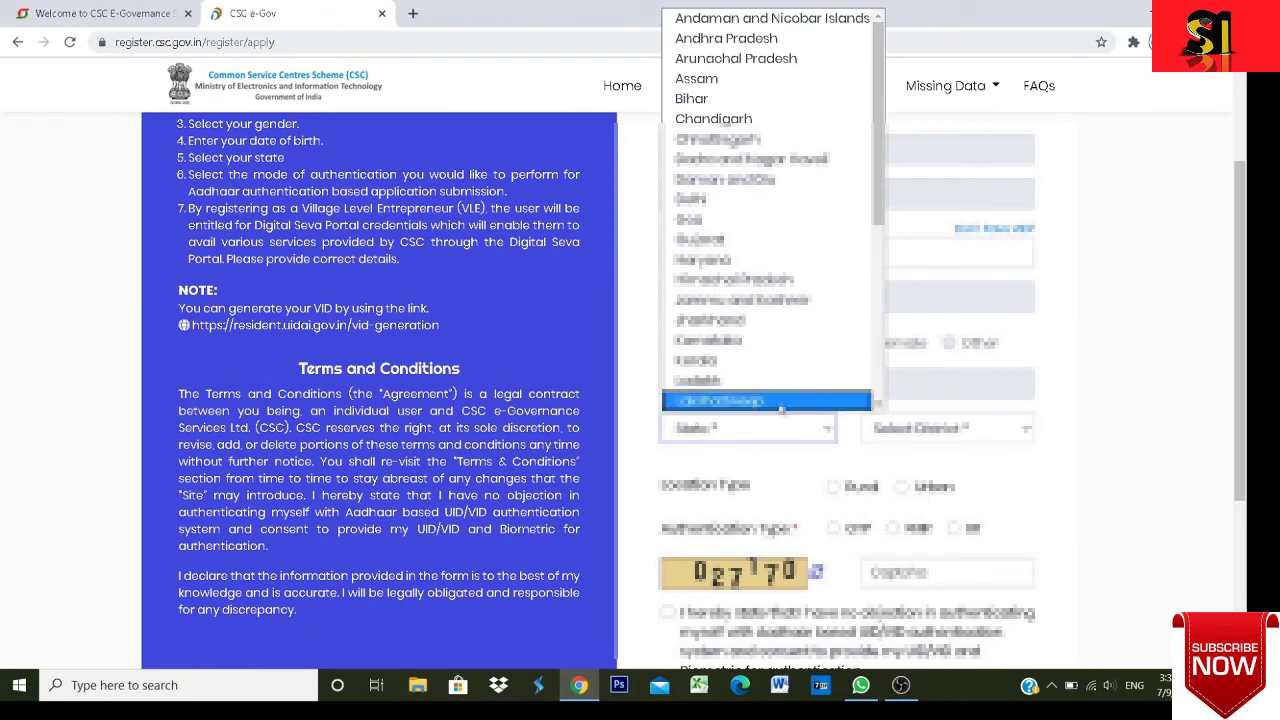
scroll(781, 407, down, 5)
click(780, 404)
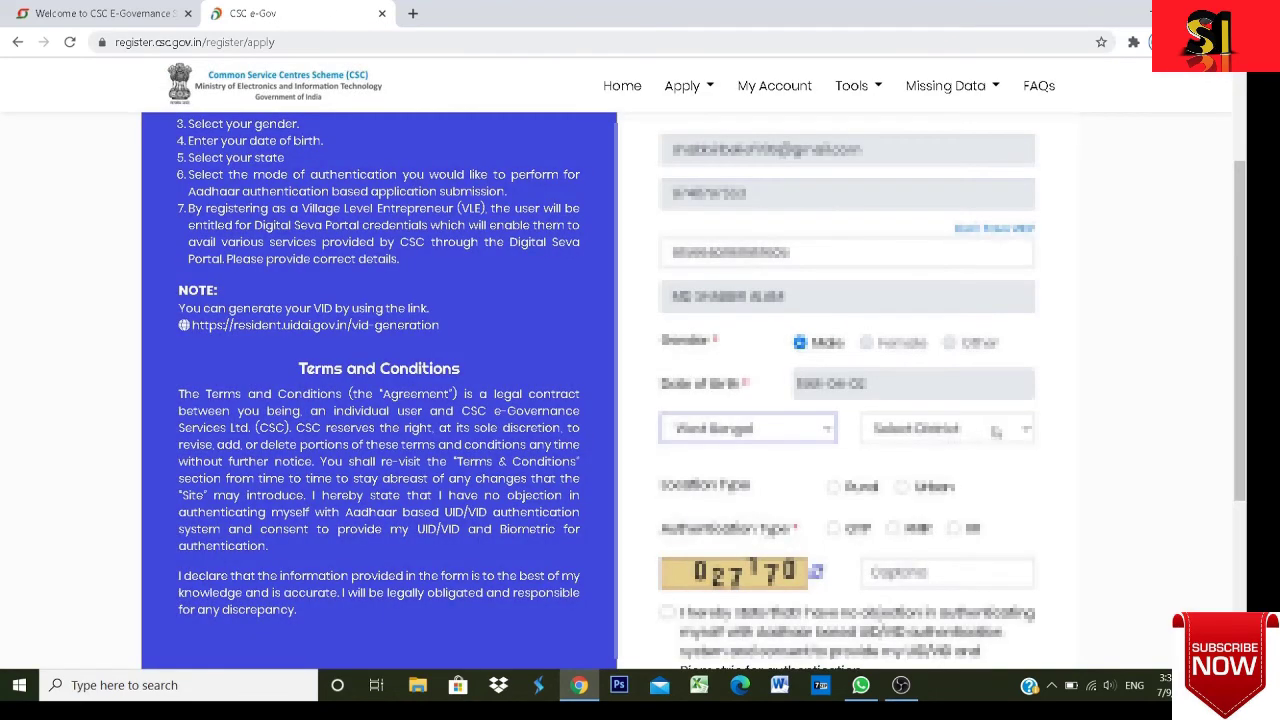
click(995, 431)
key(k)
key(Down)
key(Down)
key(Up)
key(Return)
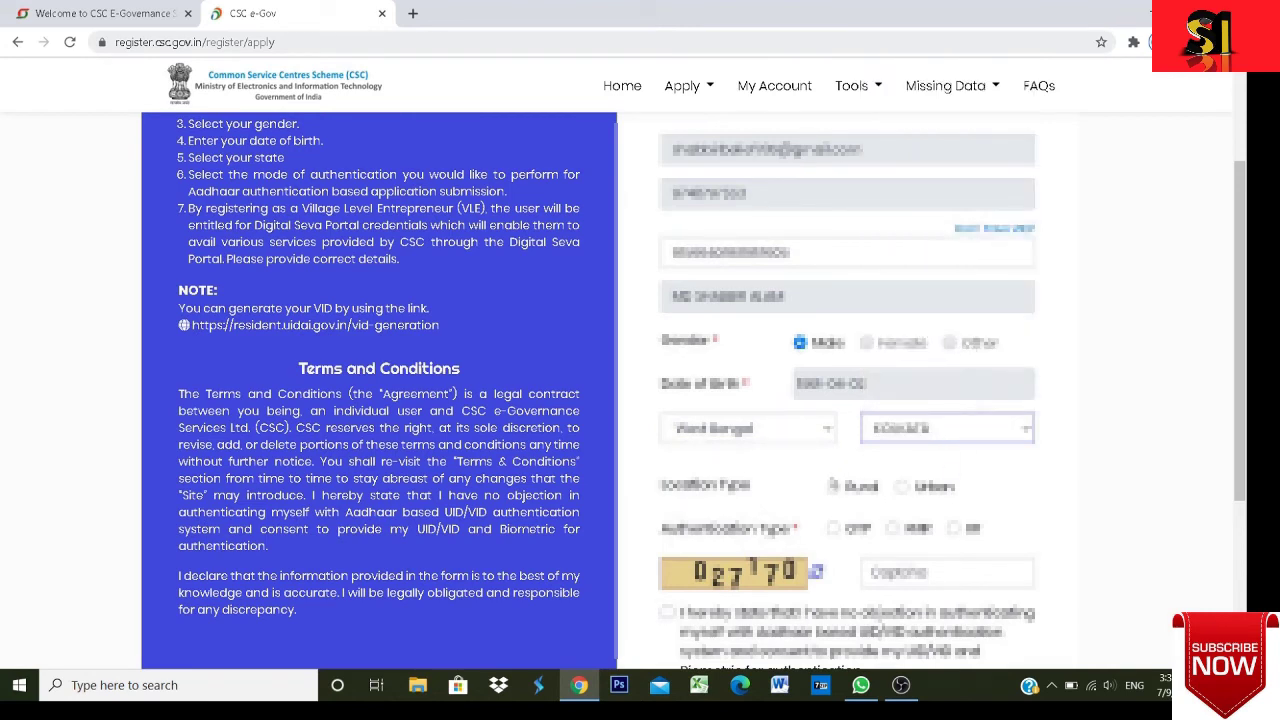
- Choose Urban location and OTP authentication, enter the captcha, accept the declaration and submit
click(903, 487)
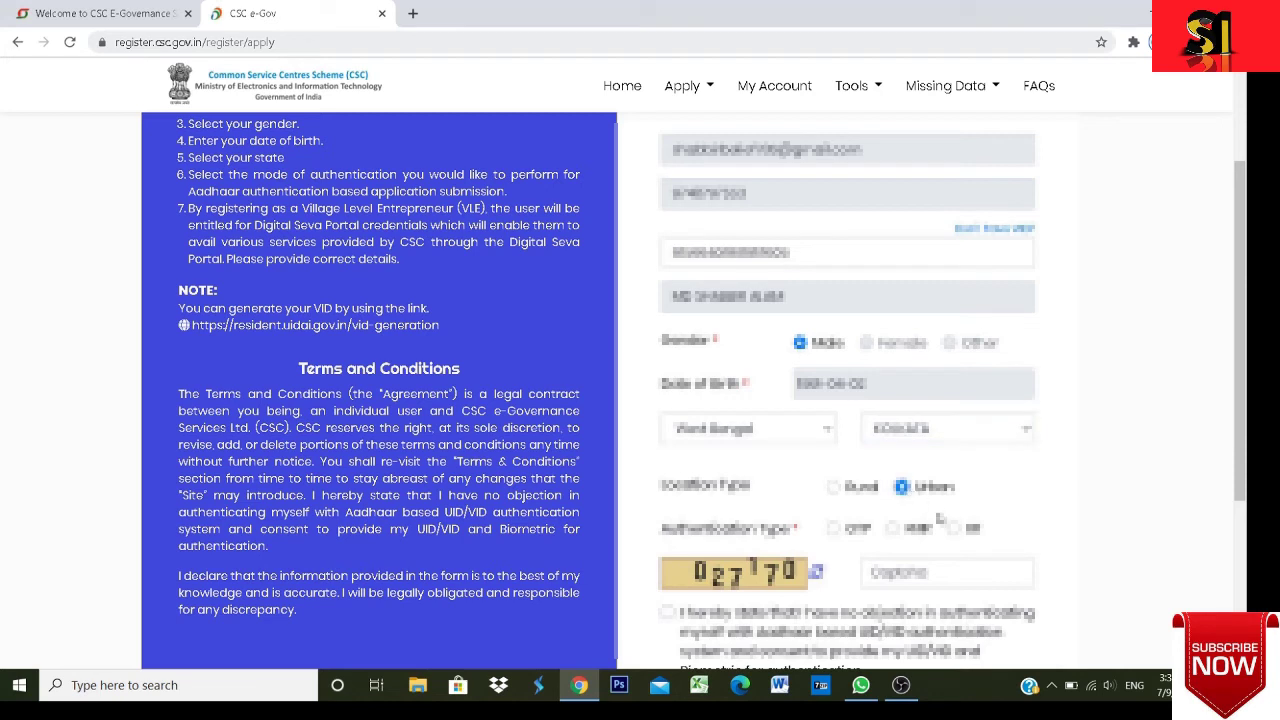
click(833, 529)
click(920, 568)
text(027)
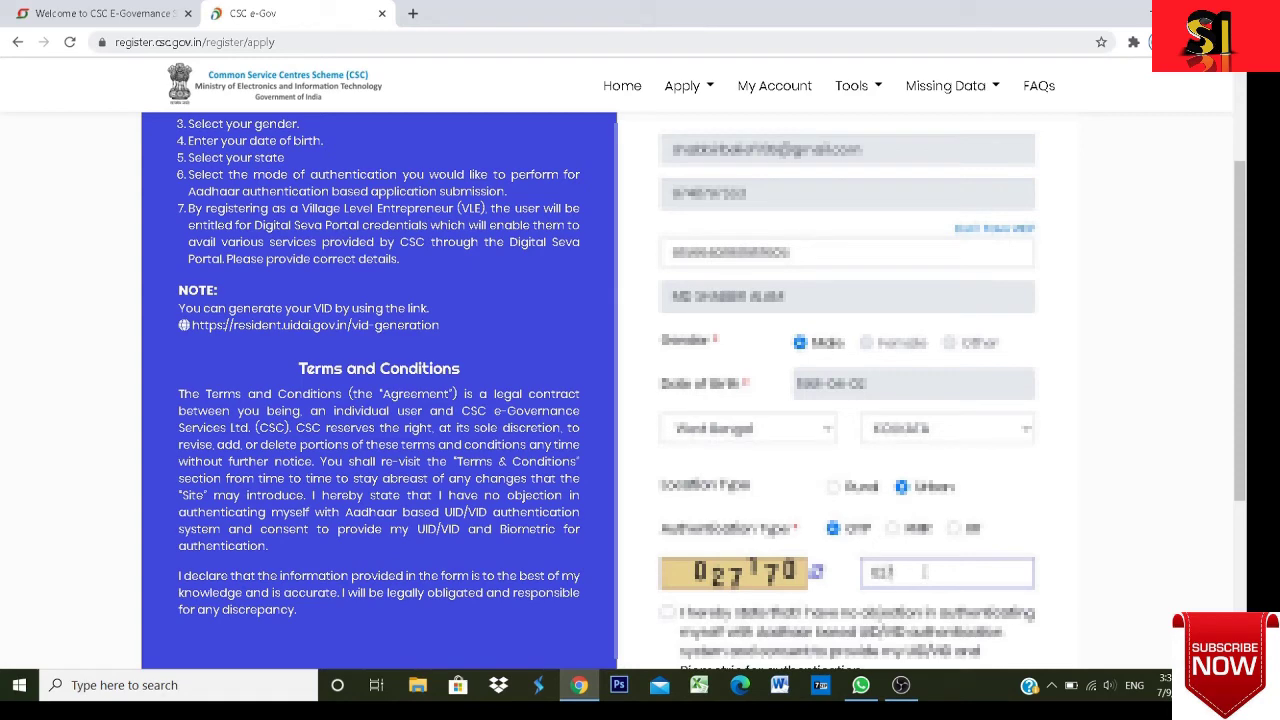
text(170)
scroll(683, 567, down, 3)
click(667, 369)
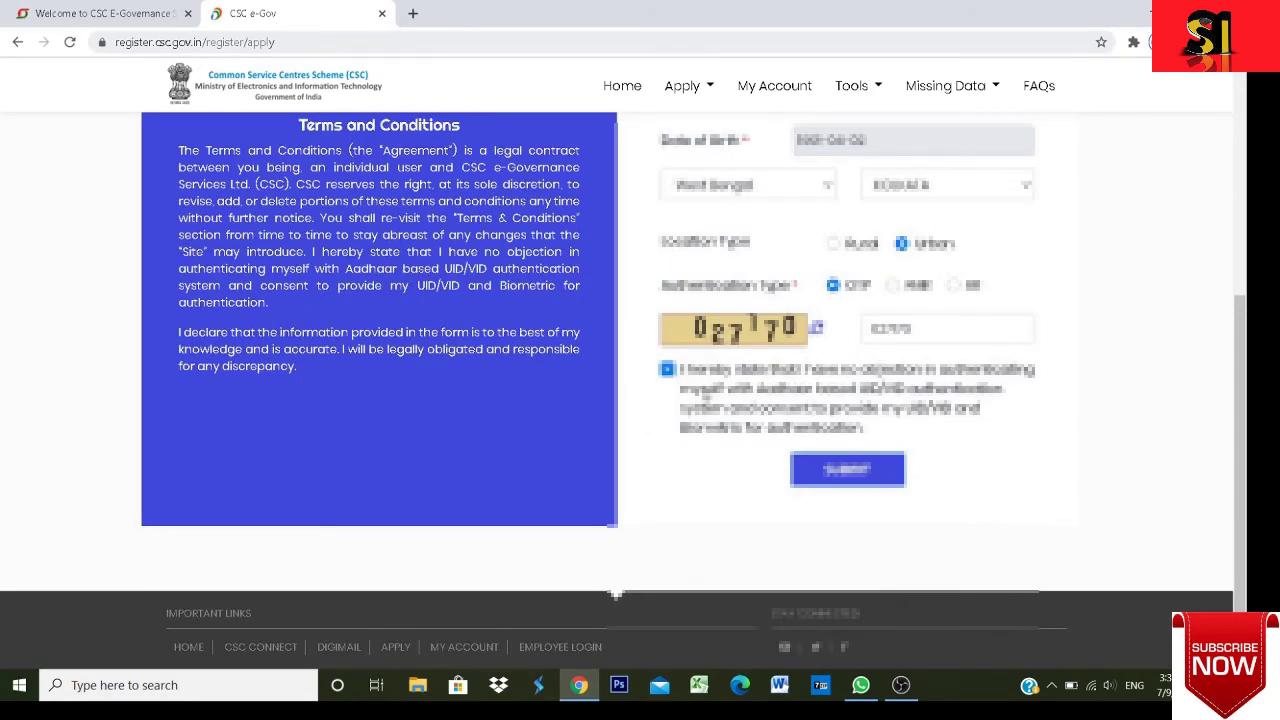
click(845, 470)
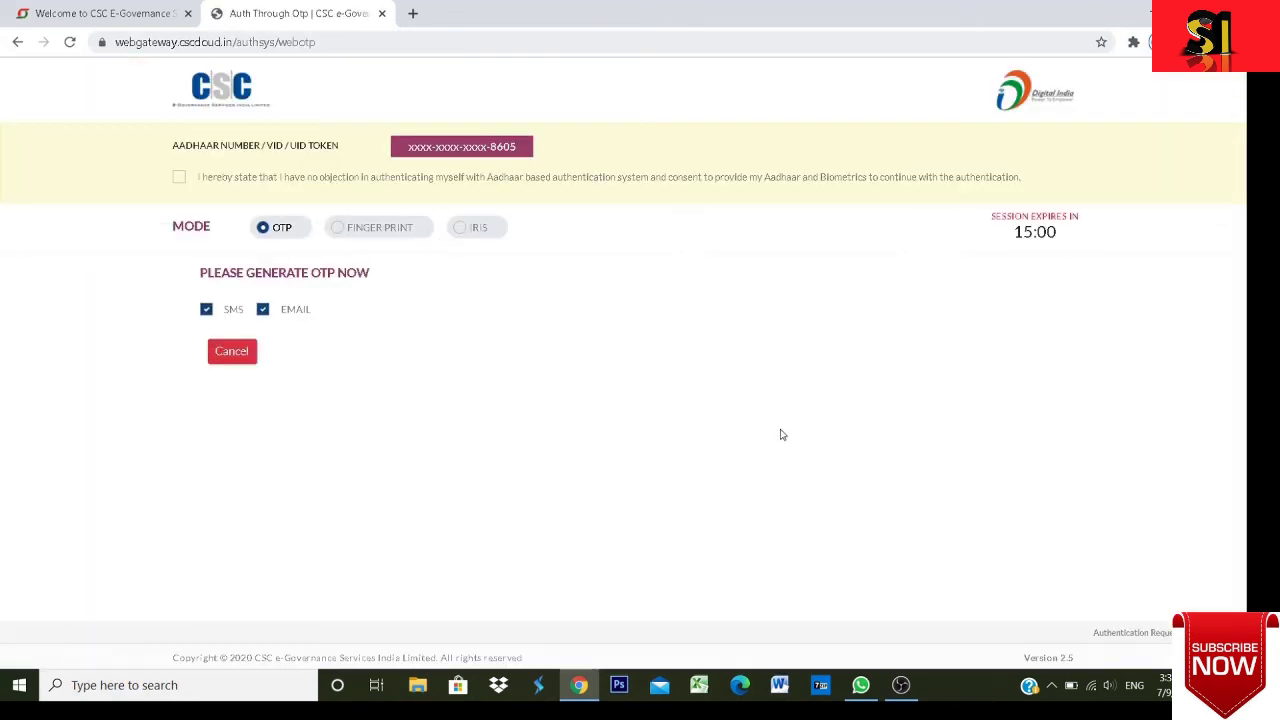
- Give Aadhaar consent, request the OTP by SMS only, and validate the received code
click(180, 177)
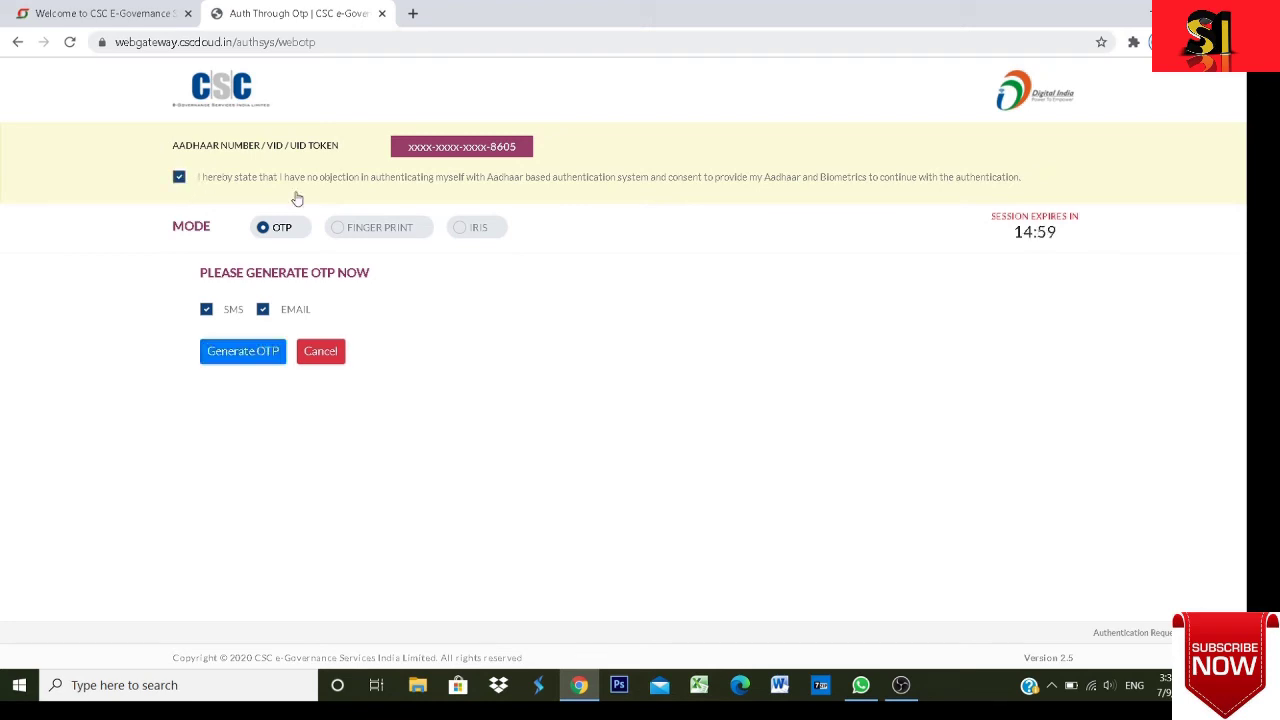
click(264, 310)
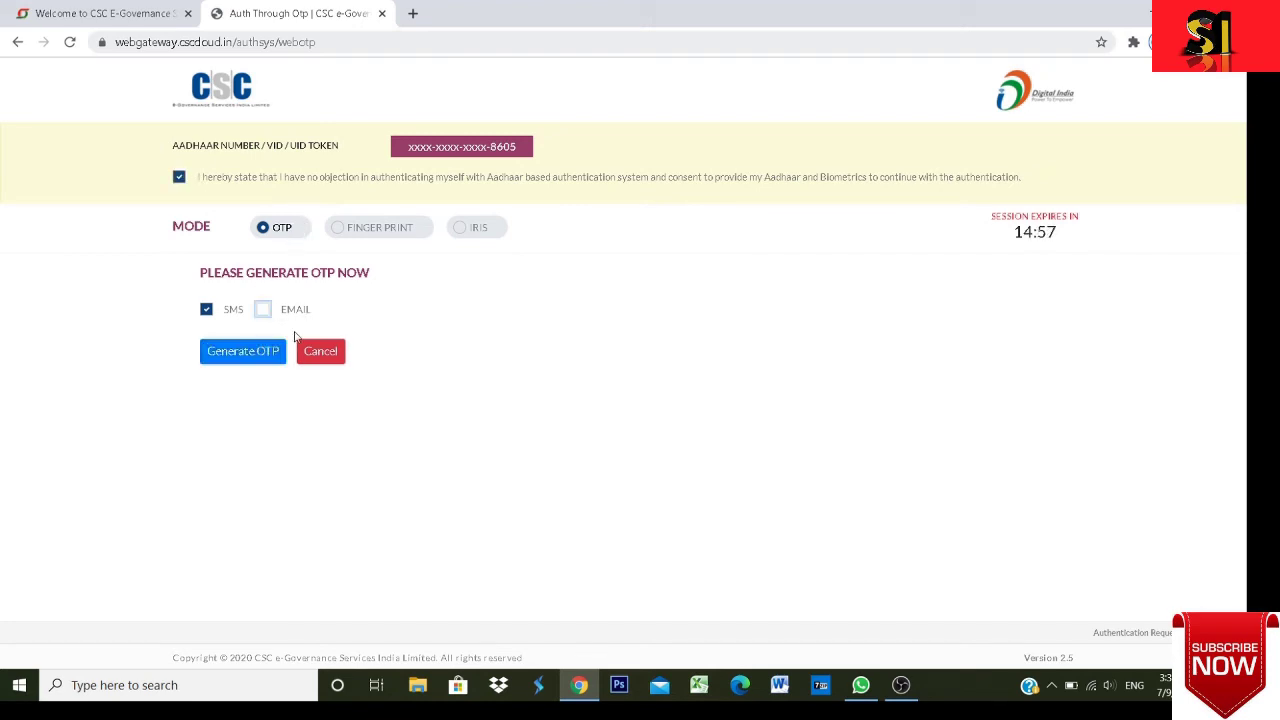
click(243, 351)
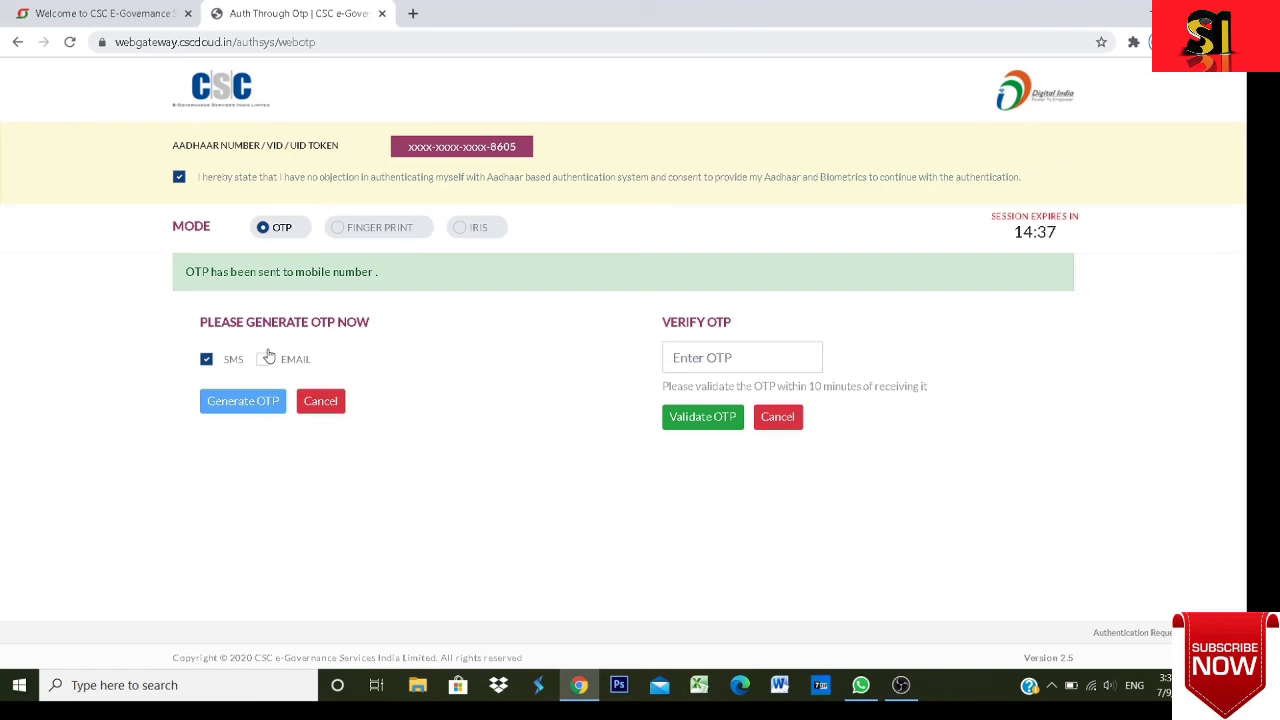
click(688, 356)
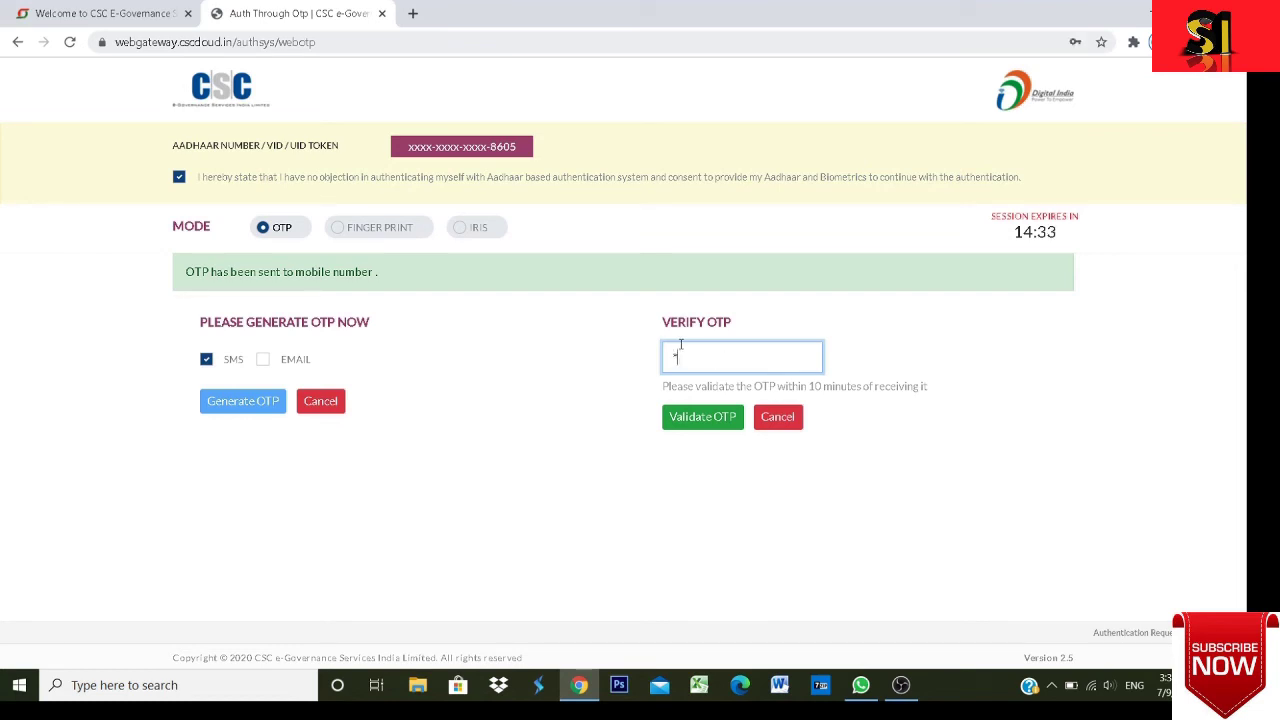
click(717, 427)
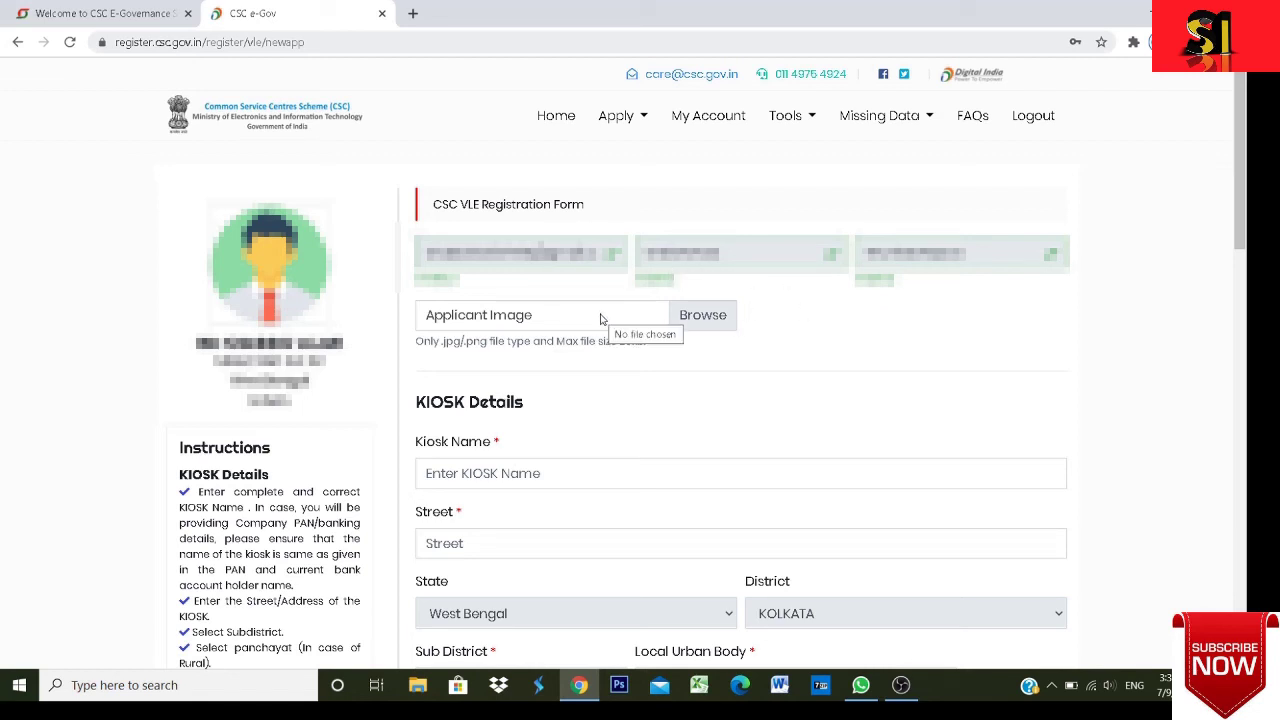
- Upload photo.jpeg from E:\csc\Shrink documents as the Applicant Image
click(697, 315)
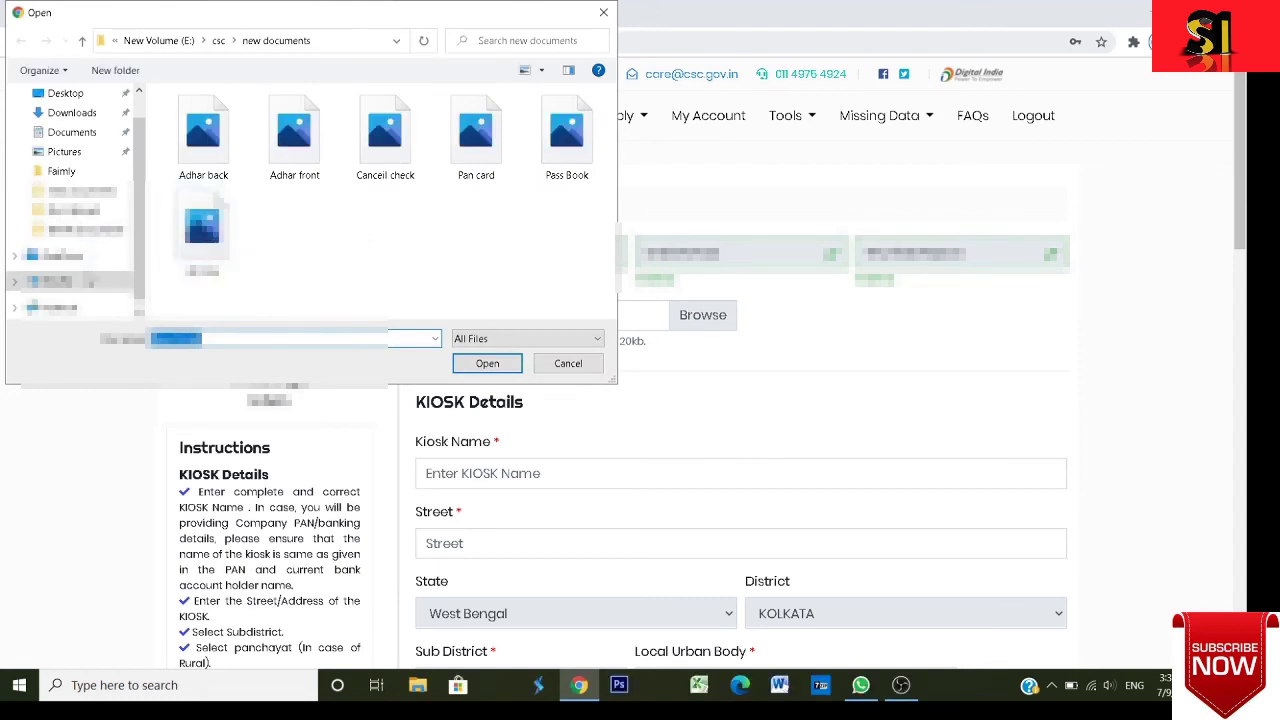
click(80, 281)
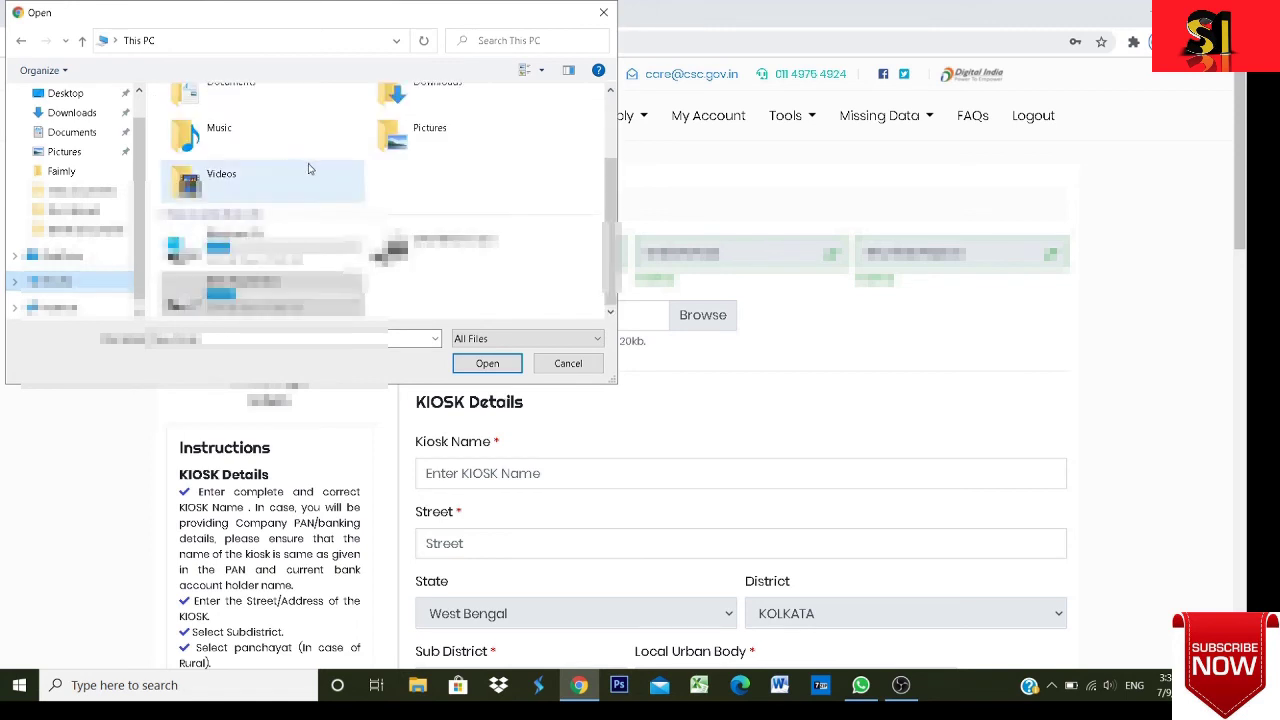
double_click(286, 285)
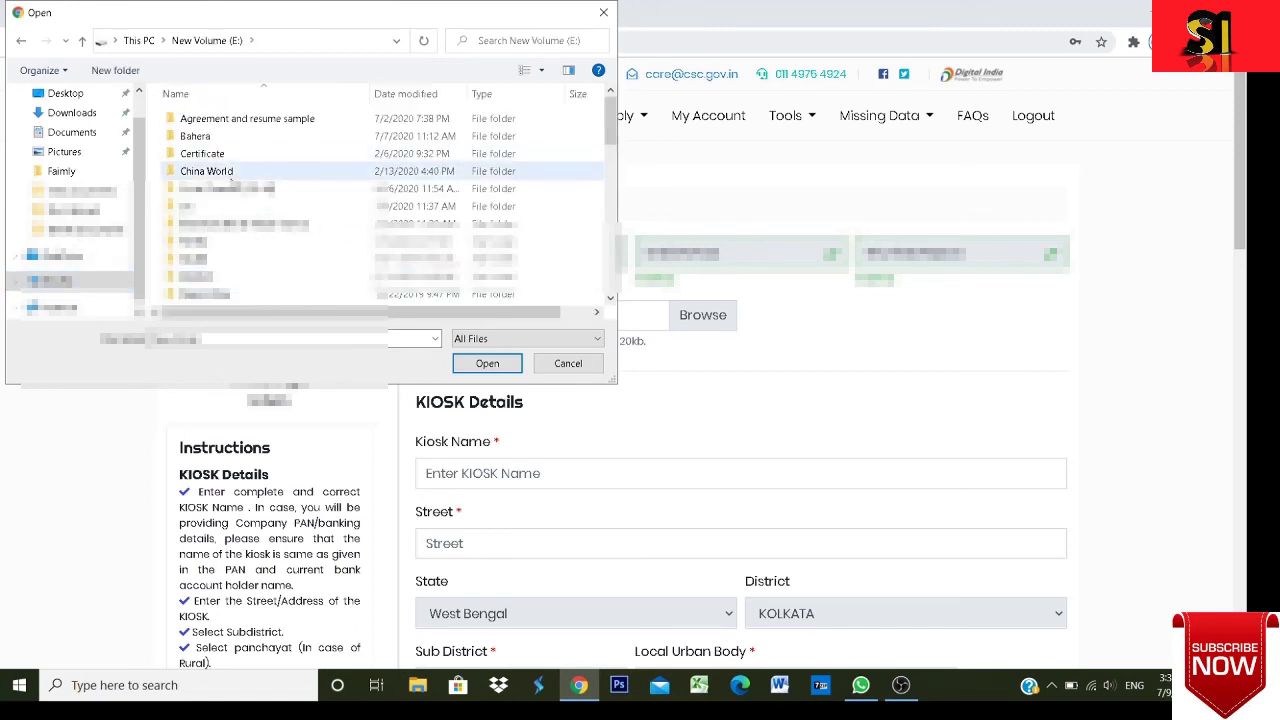
double_click(216, 206)
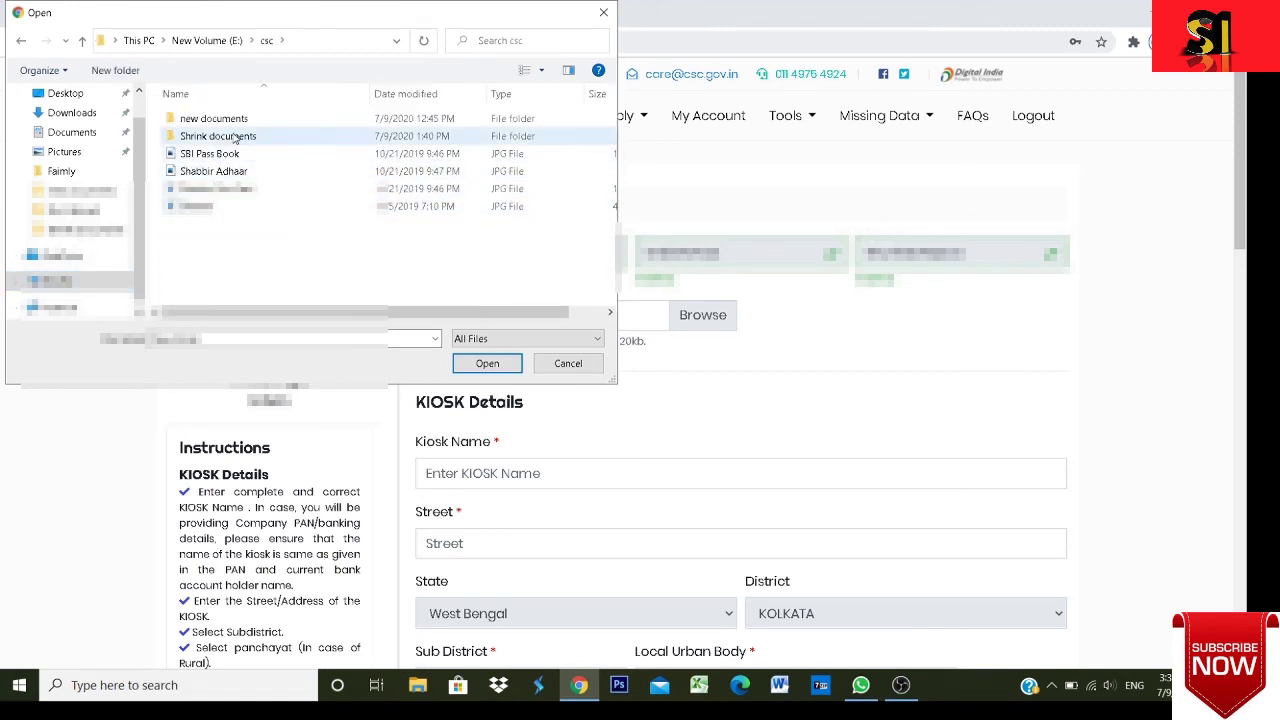
double_click(235, 137)
double_click(205, 235)
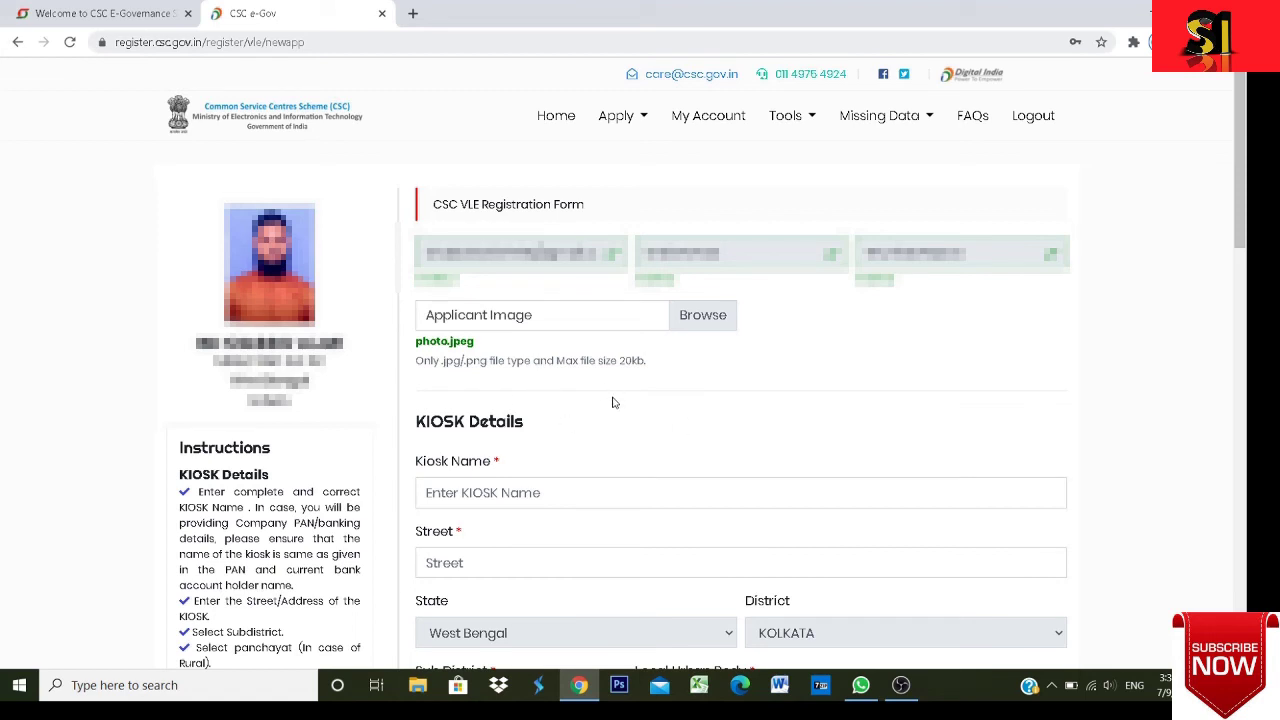
- Enter kiosk name KGN COMPUTER CENTER, fixing its typo, and bring up the Sub District list
text(K)
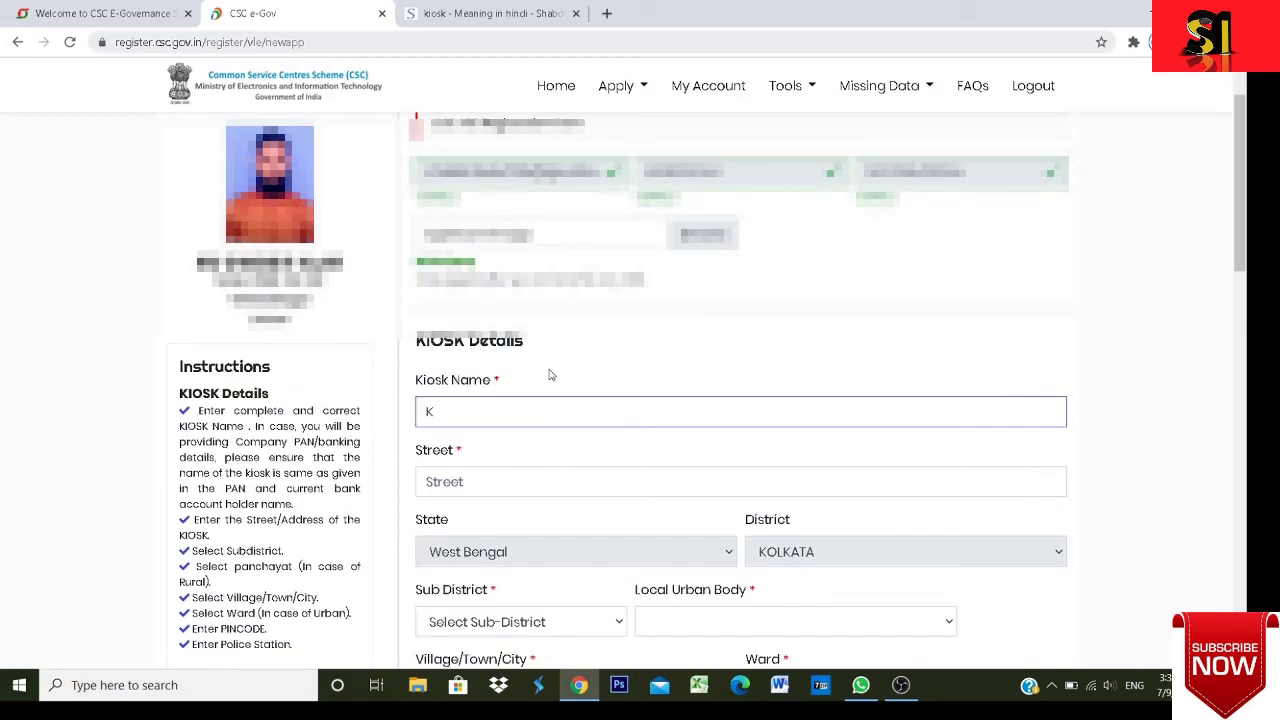
text(GN COMPUTER C)
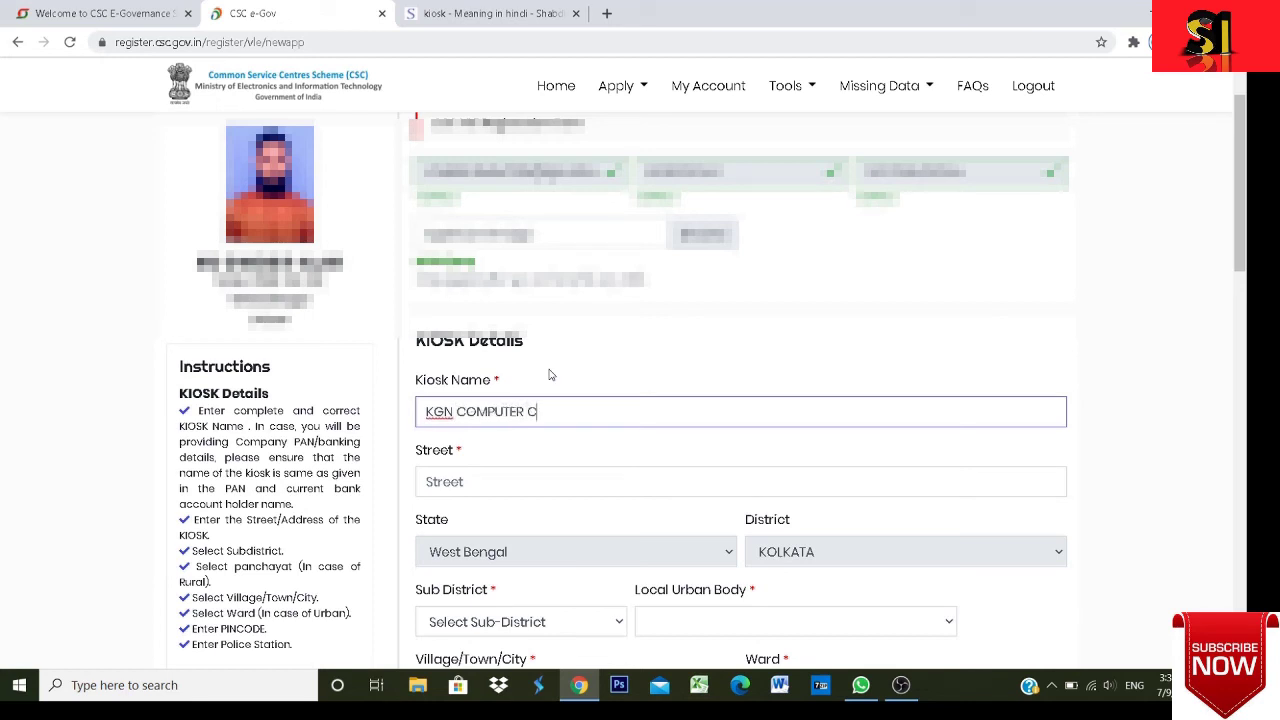
text(ERNTER)
key(Left)
key(Left)
key(Left)
key(BackSpace)
scroll(477, 479, down, 2)
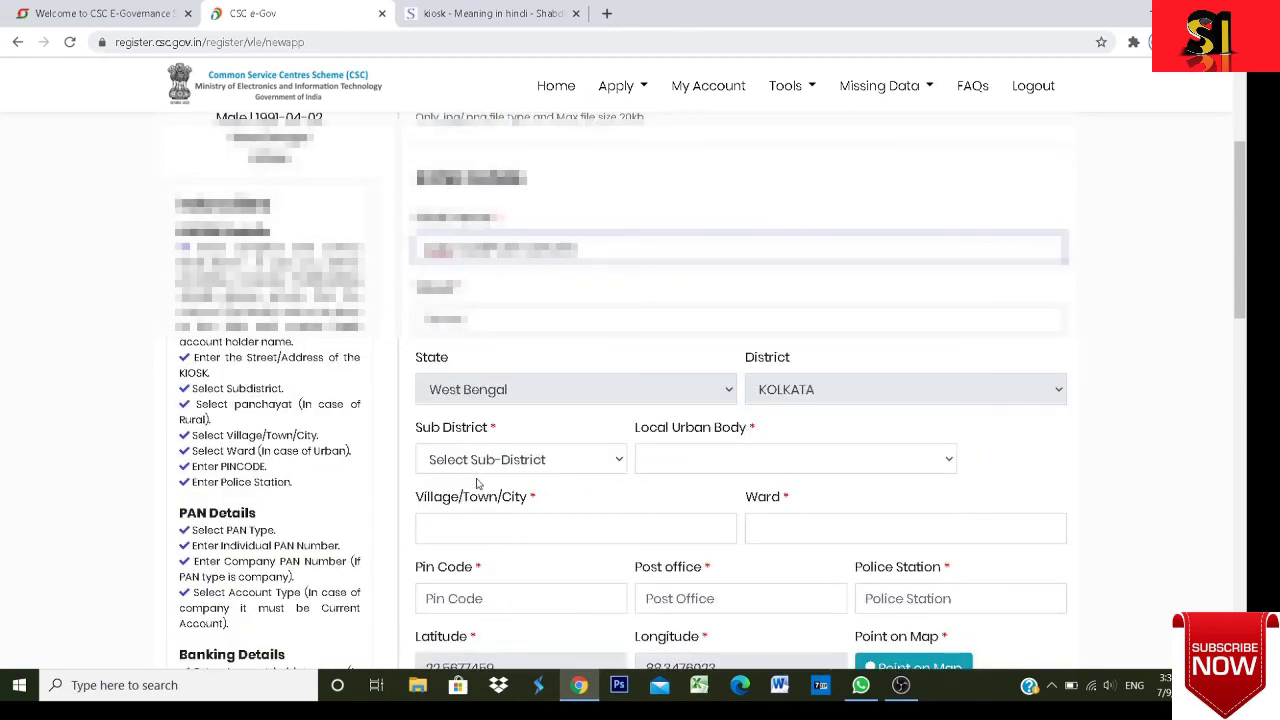
scroll(502, 516, down, 1)
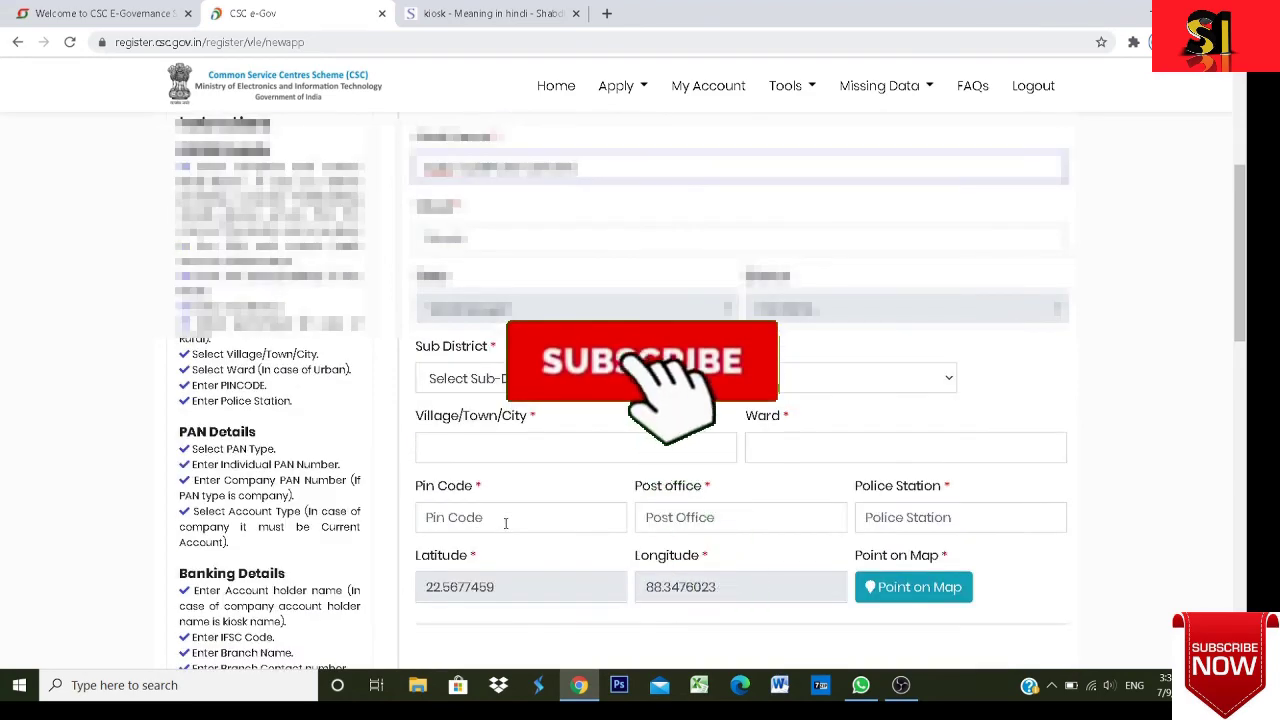
scroll(506, 516, down, 2)
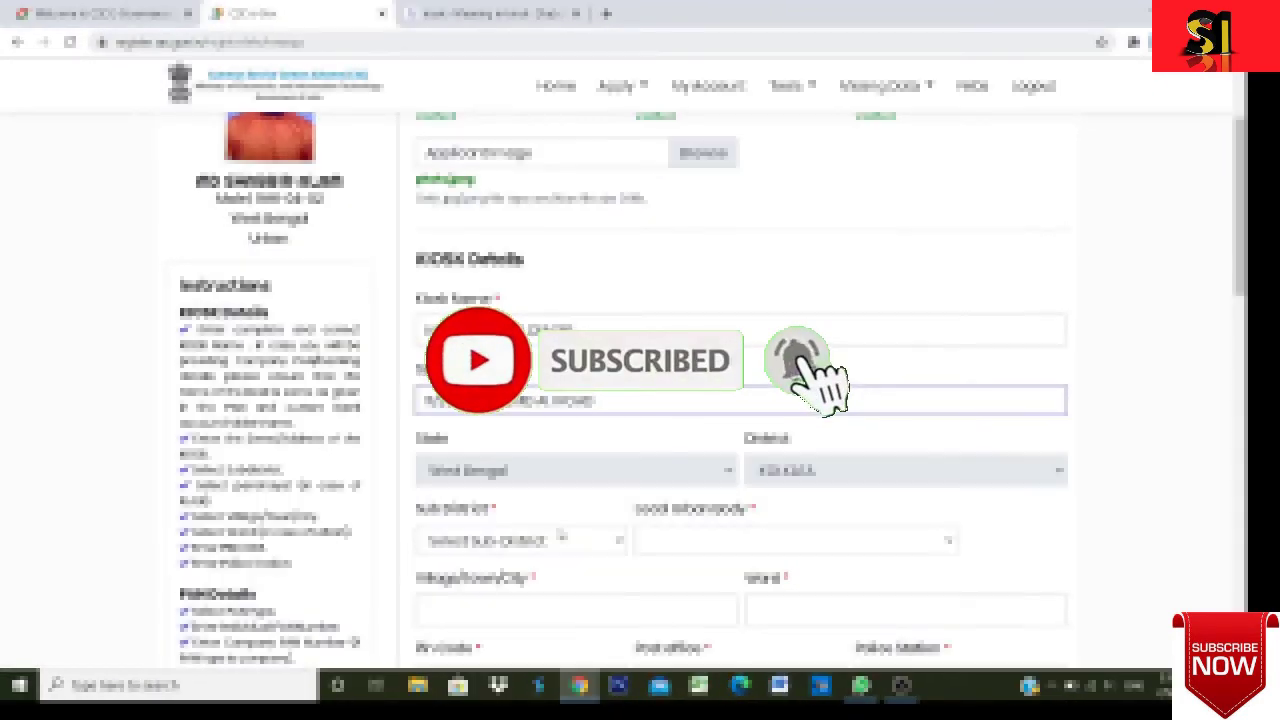
scroll(573, 455, down, 1)
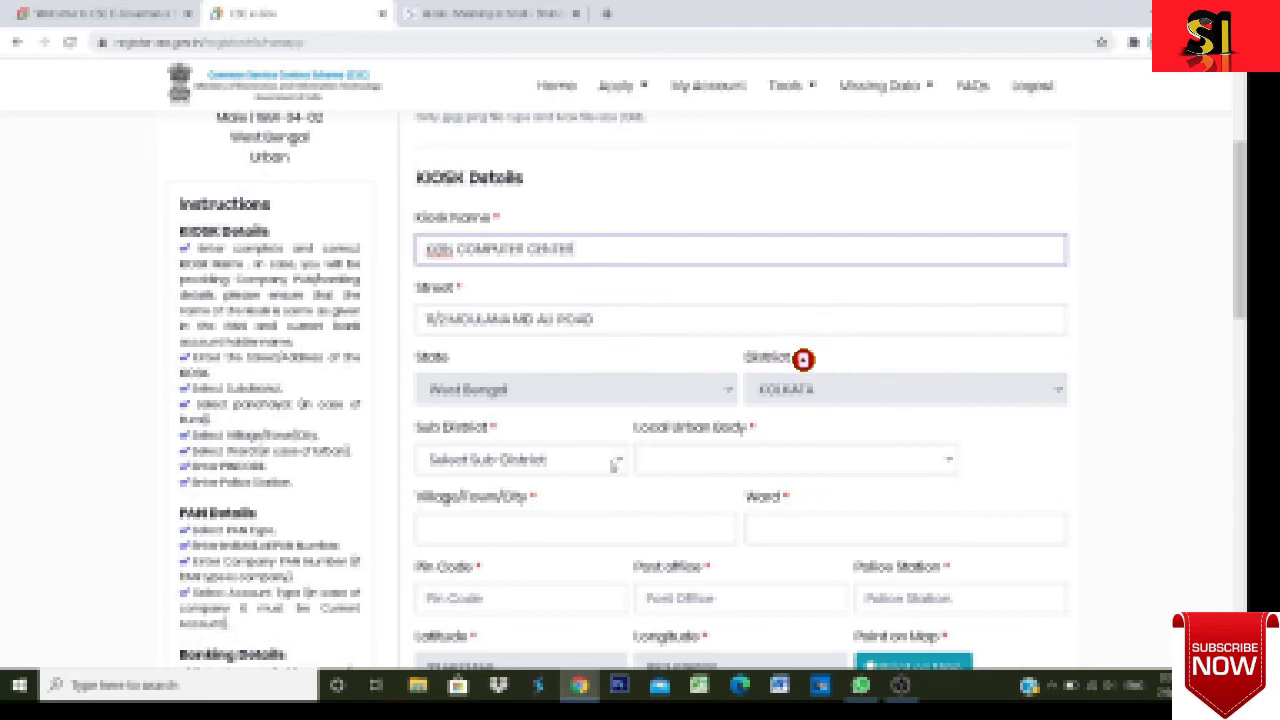
click(622, 460)
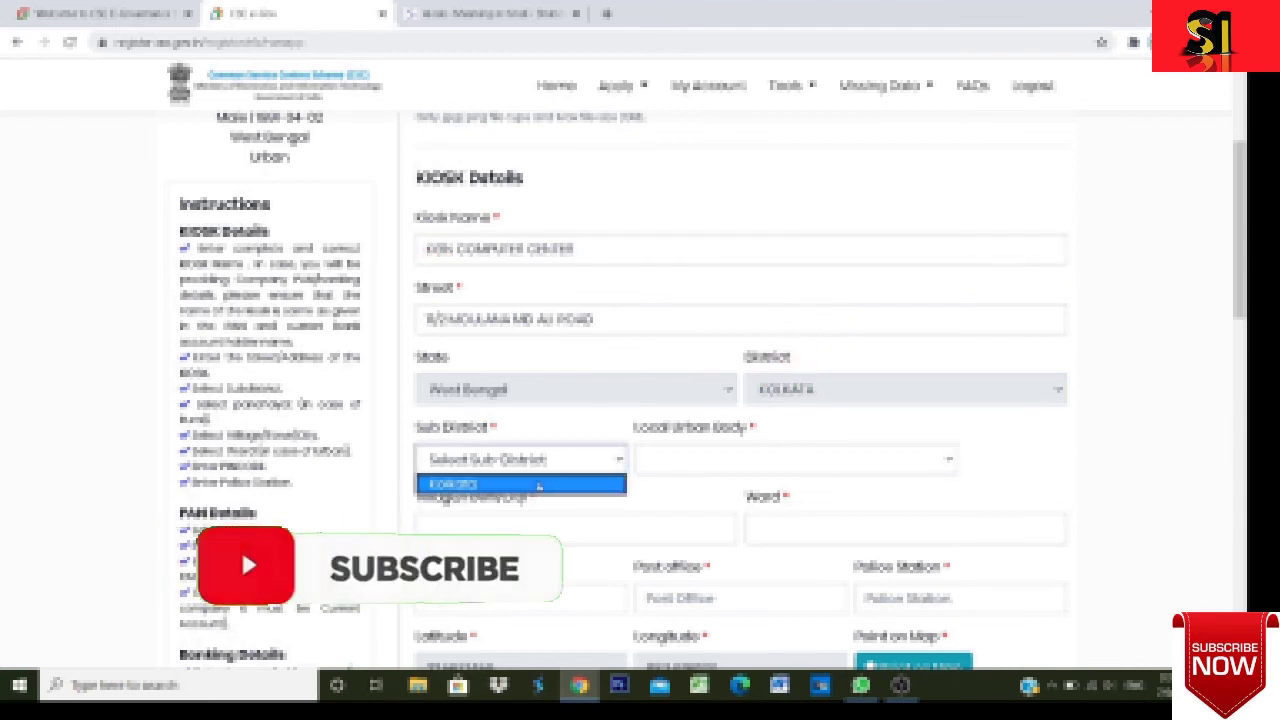
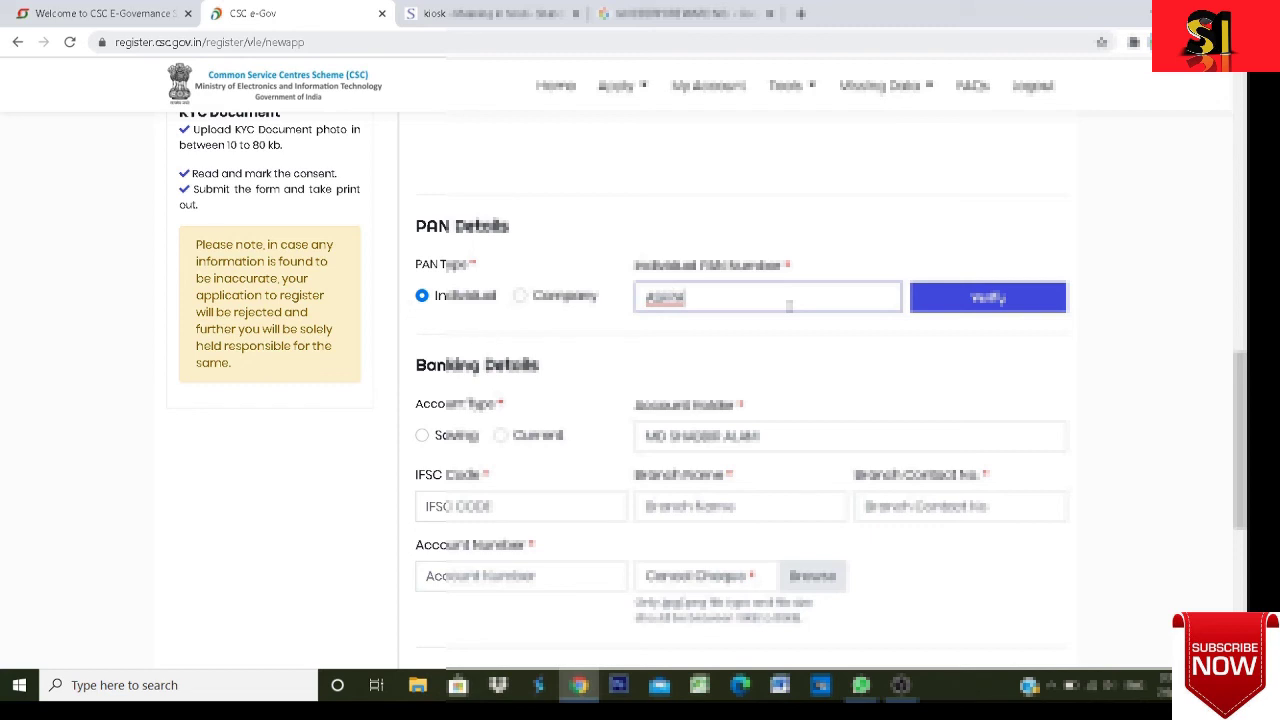
- Finish entering the individual PAN and verify it
text(7F)
click(986, 307)
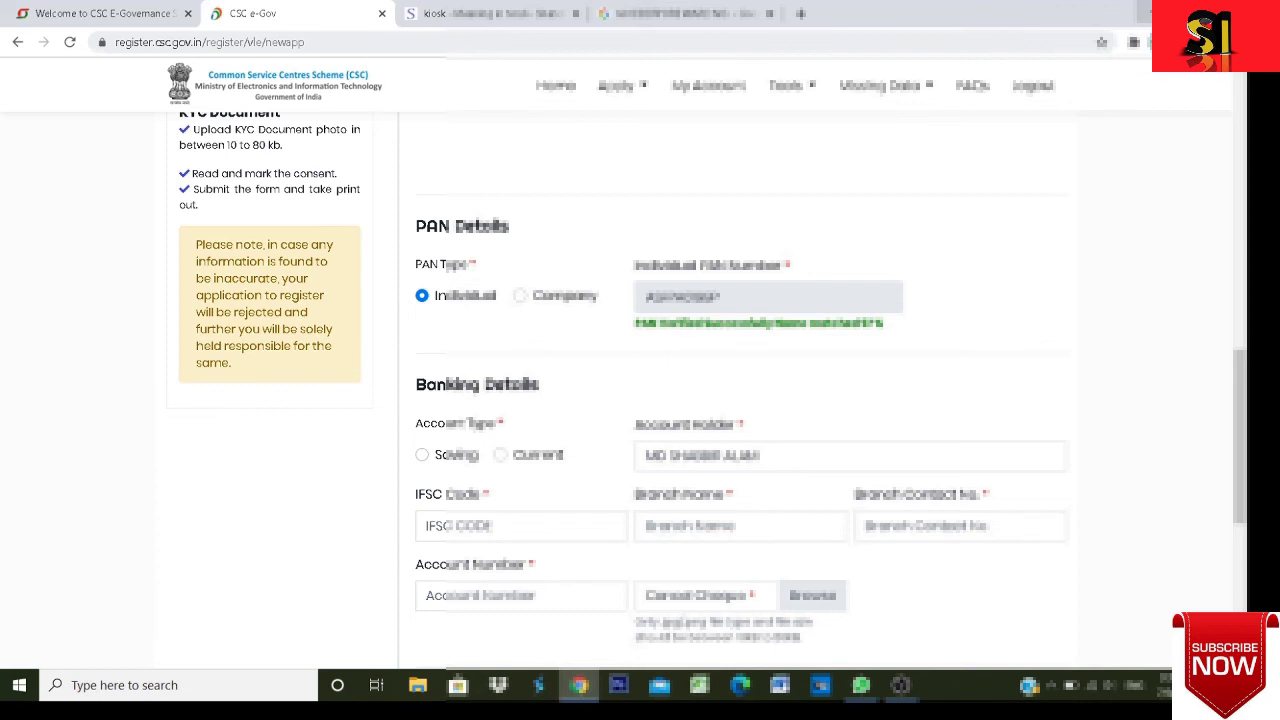
scroll(530, 430, down, 1)
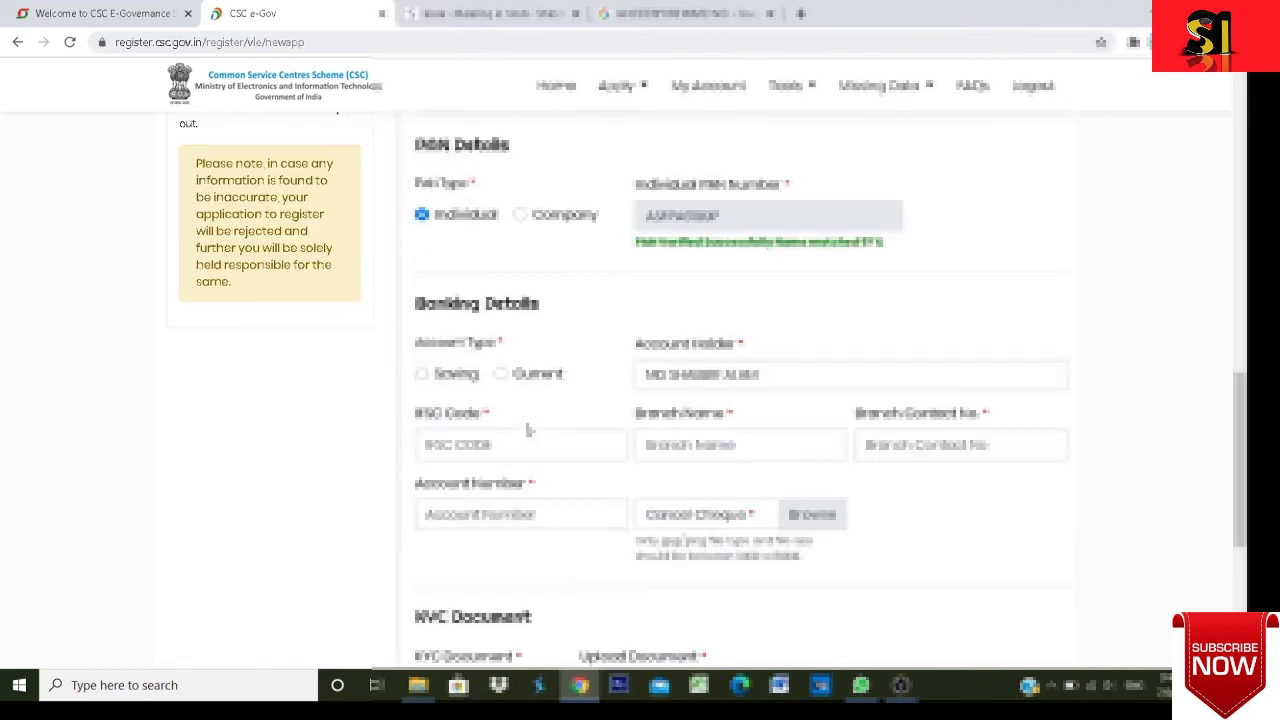
- Choose a Saving account and enter branch name KIDDERPORE in the banking details
click(421, 374)
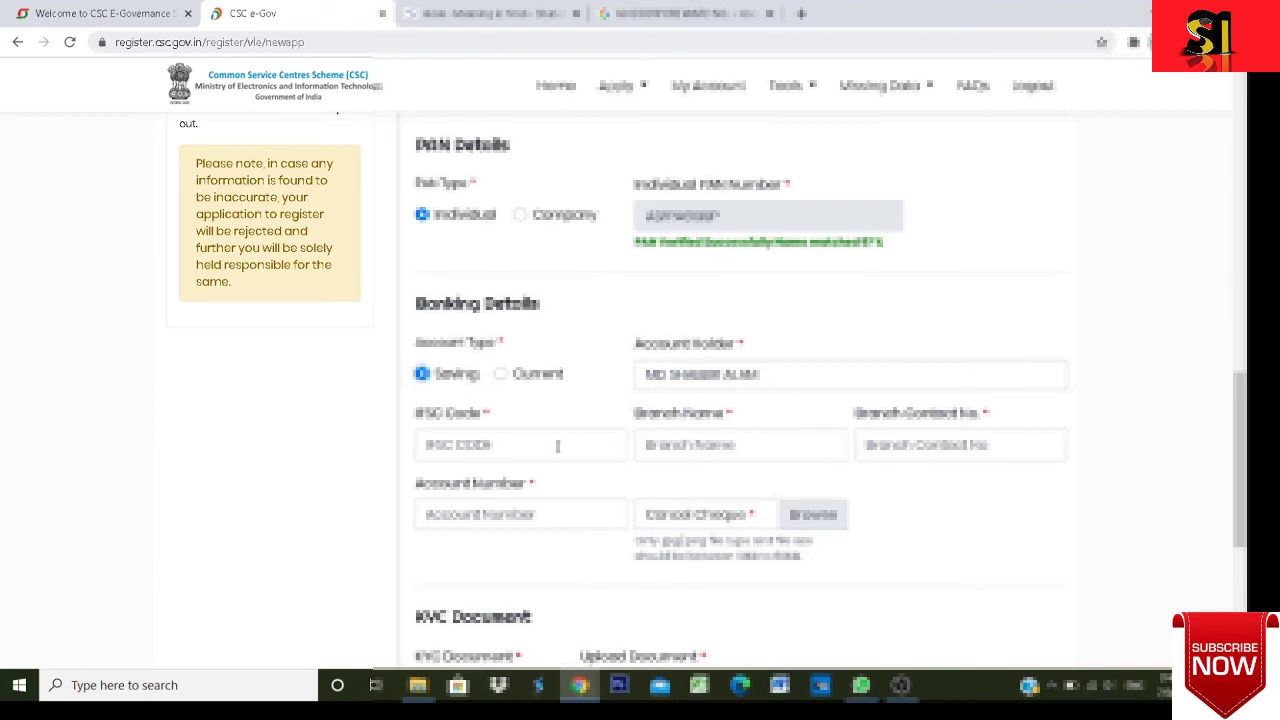
mouse_move(582, 684)
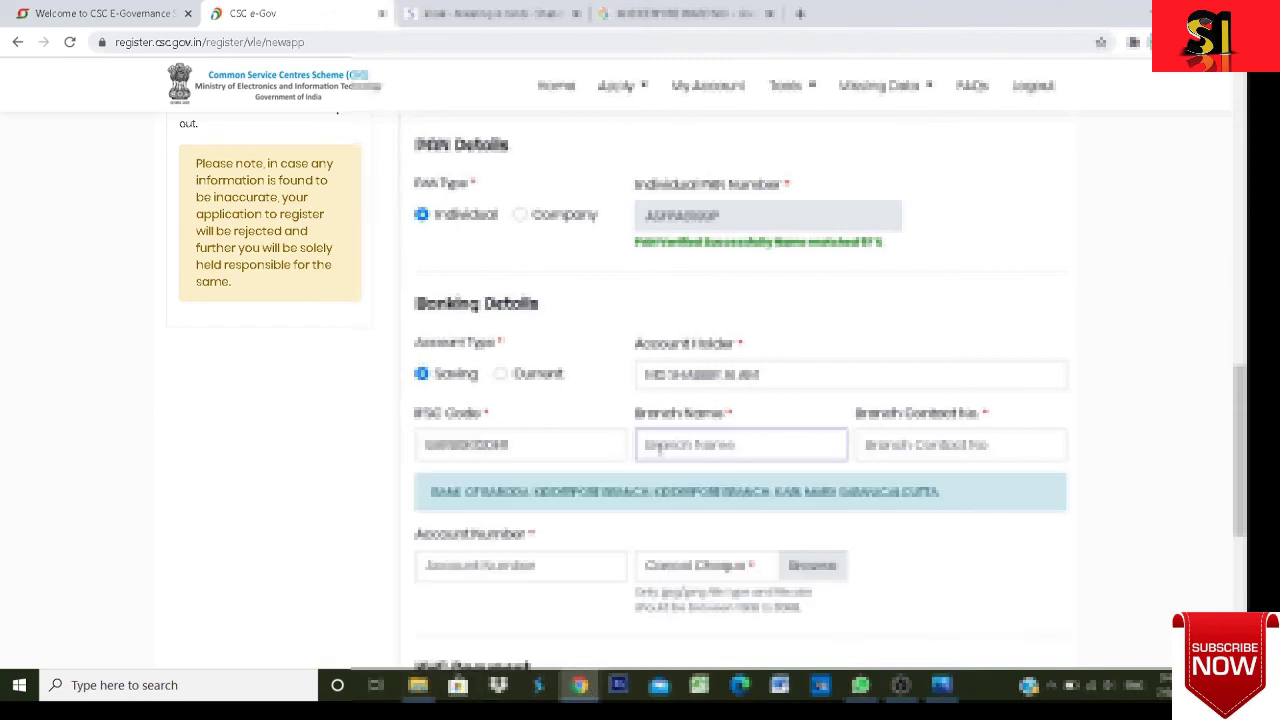
click(660, 445)
text(KIDDERPORE)
click(909, 452)
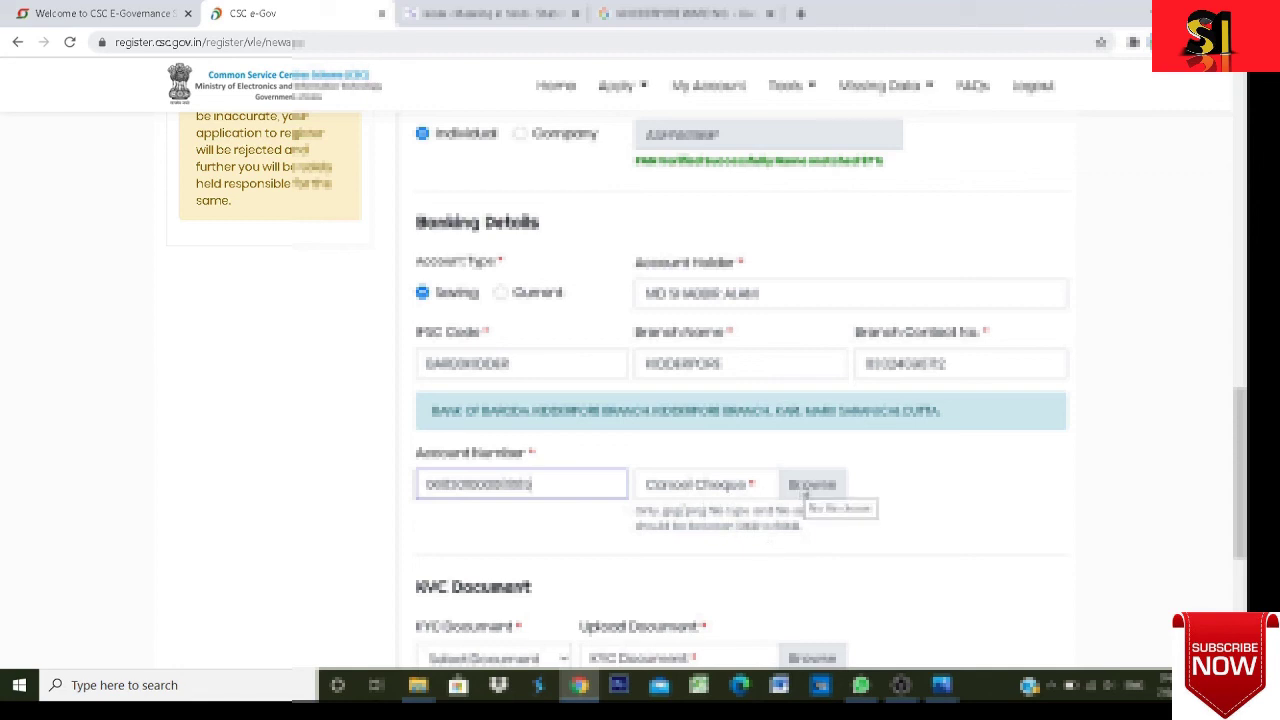
- Upload the cancelled cheque image
click(806, 487)
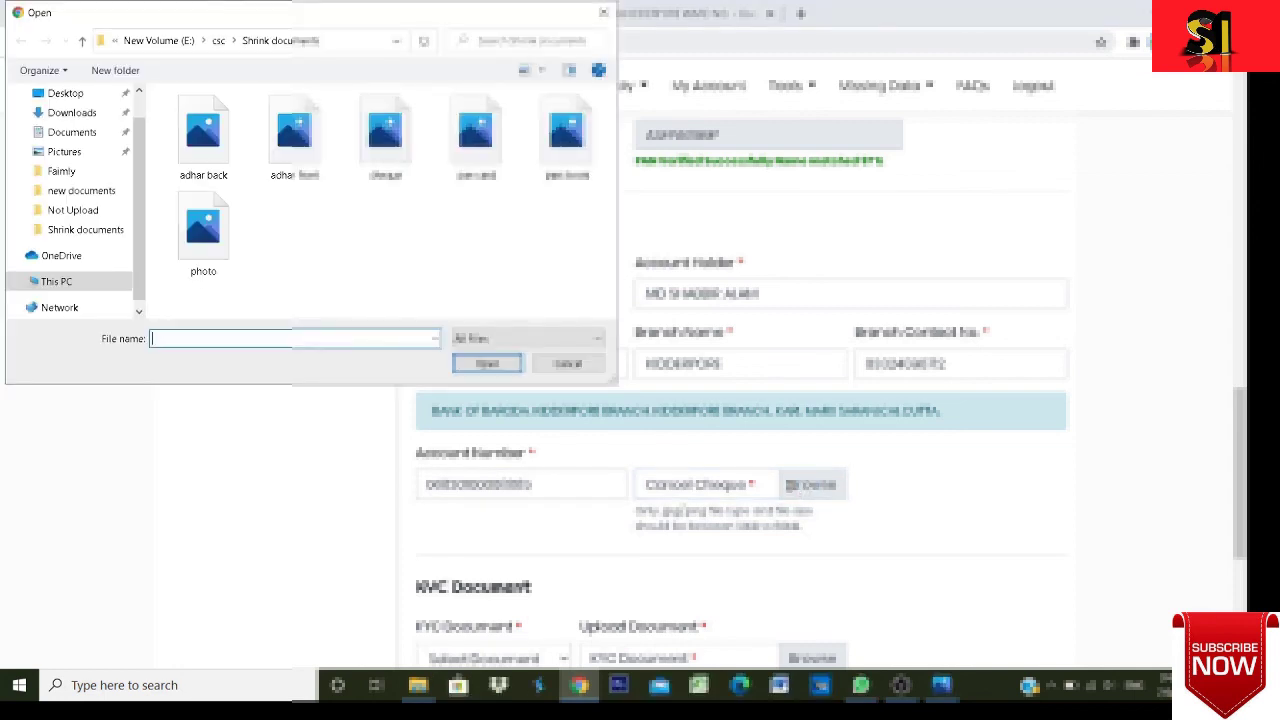
double_click(376, 160)
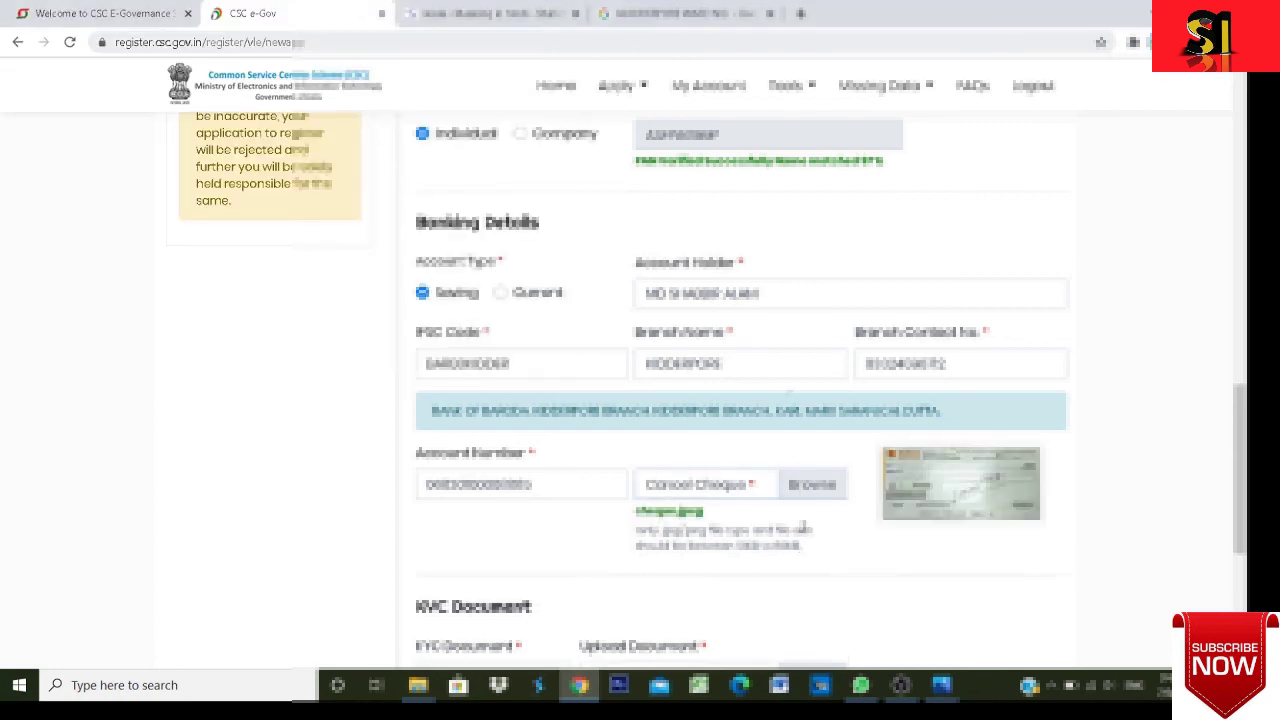
scroll(955, 553, down, 3)
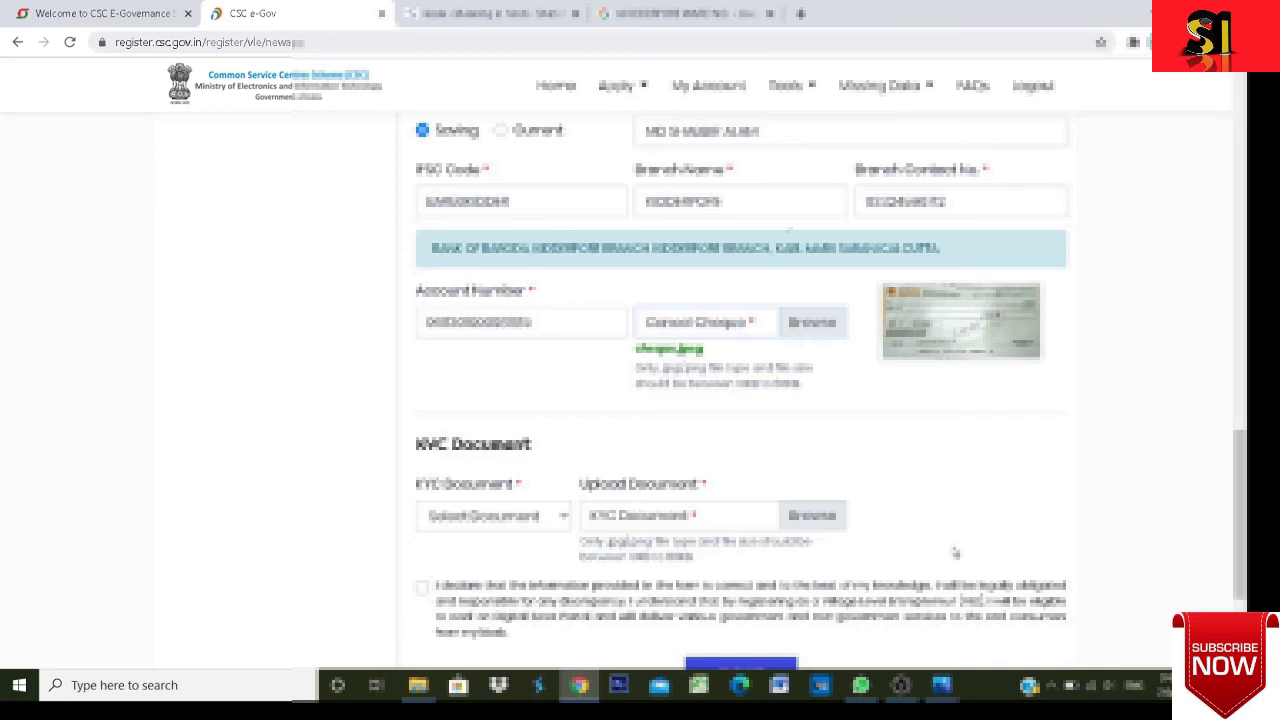
scroll(324, 485, down, 1)
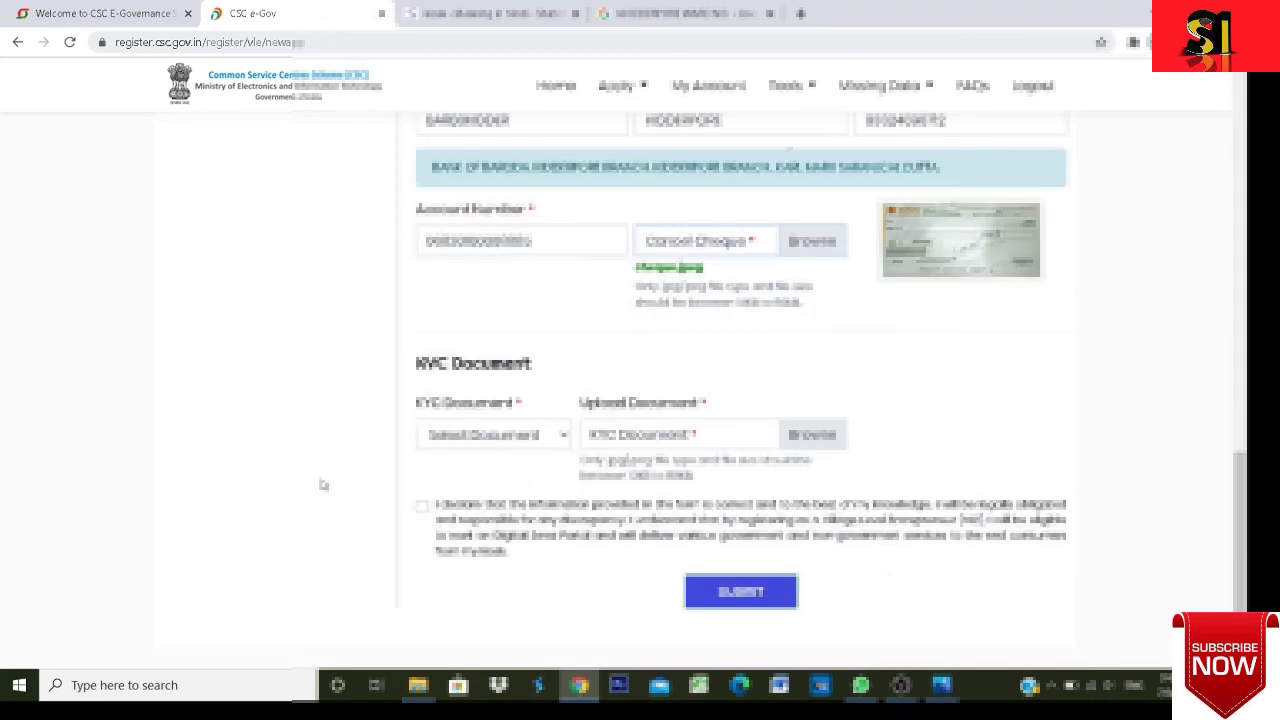
- Set the KYC document to Aadhaar Card and upload 'adhar front.jpeg'
click(565, 436)
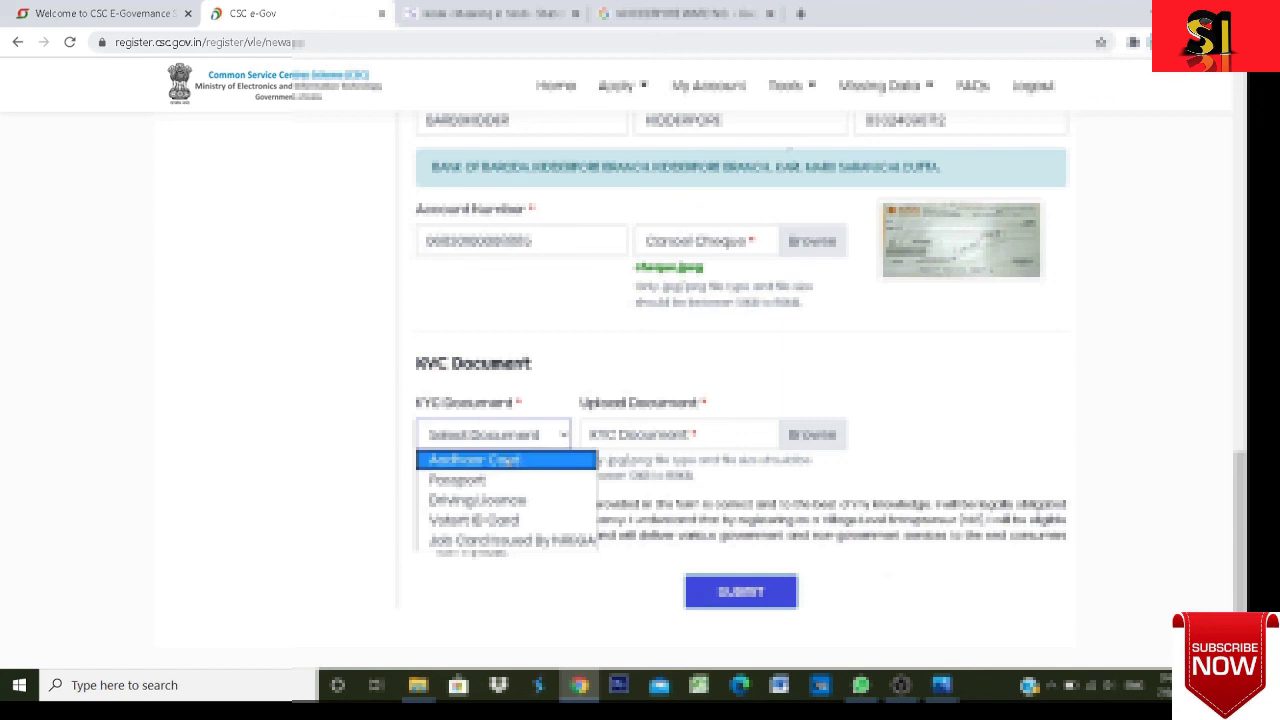
click(507, 460)
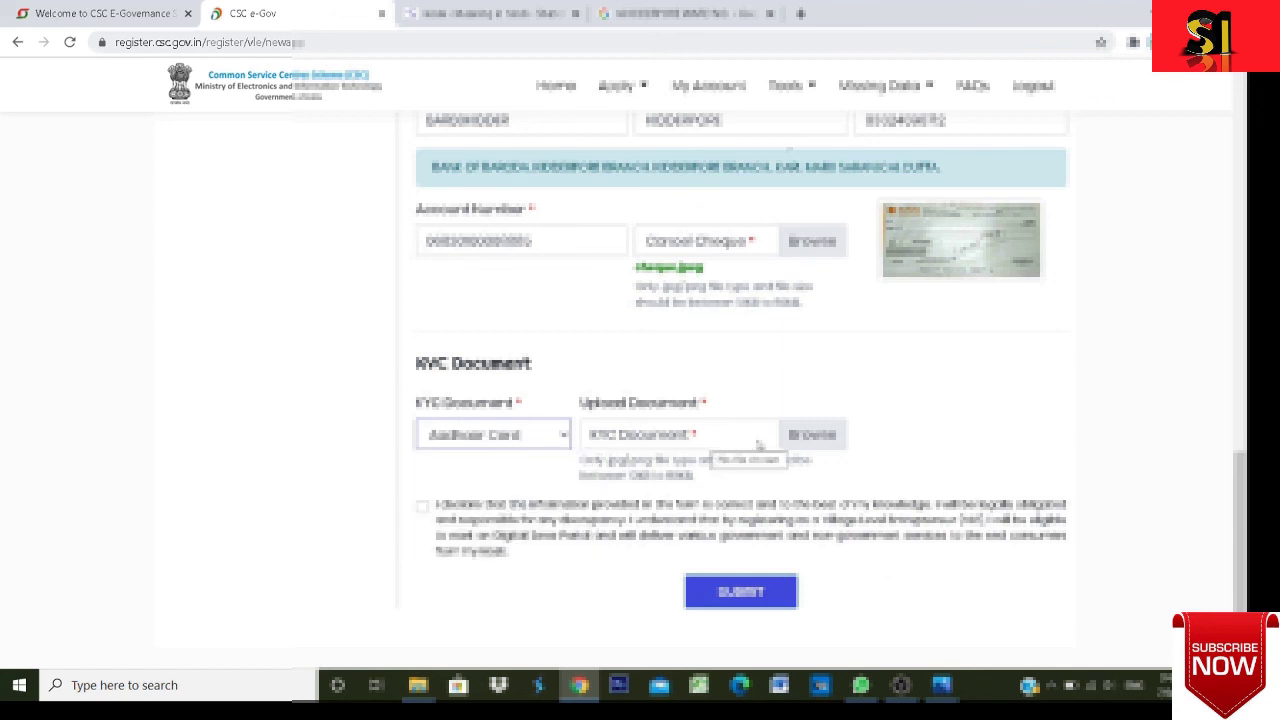
click(802, 437)
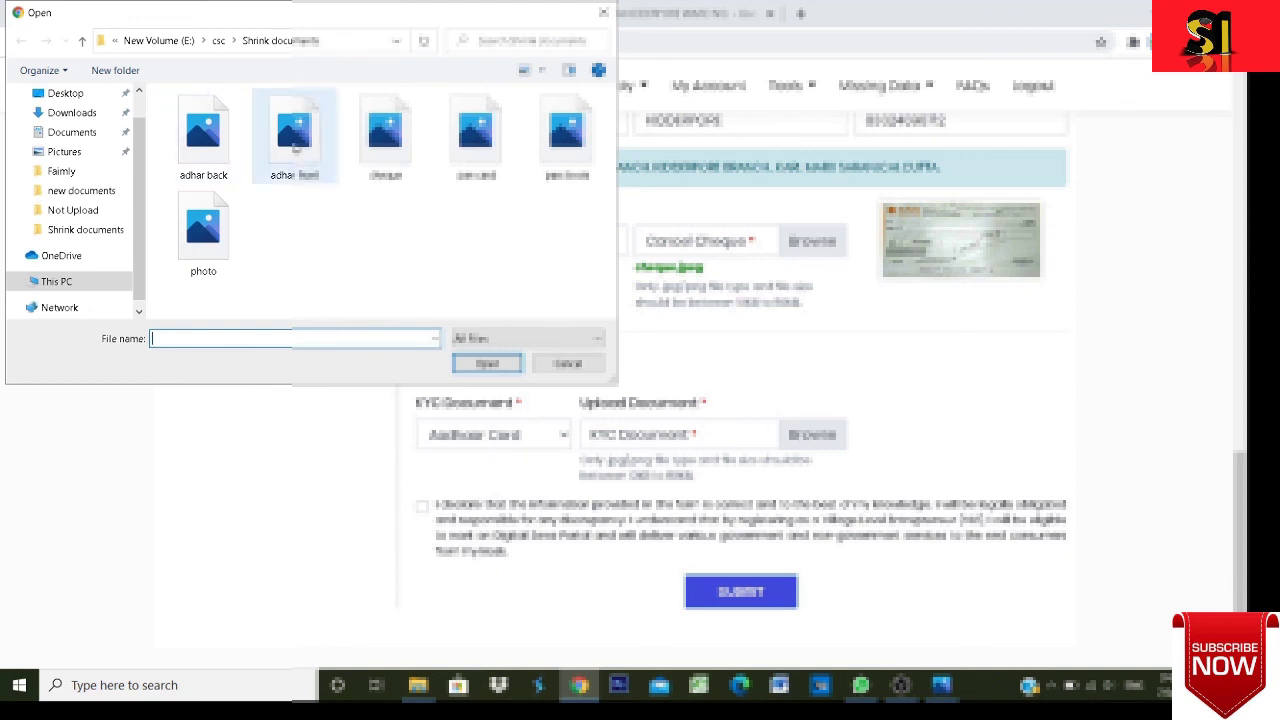
double_click(296, 146)
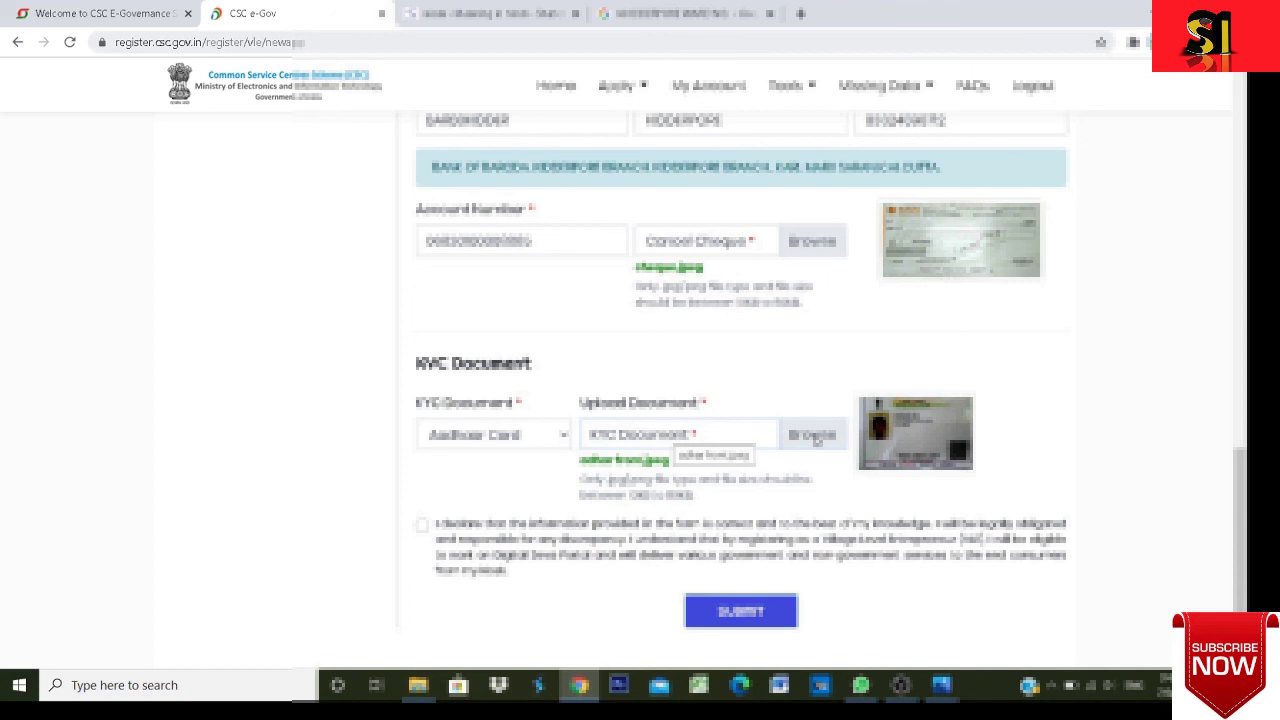
- Accept the declaration and submit the VLE registration, retrying once, to get the reference number
scroll(637, 515, down, 1)
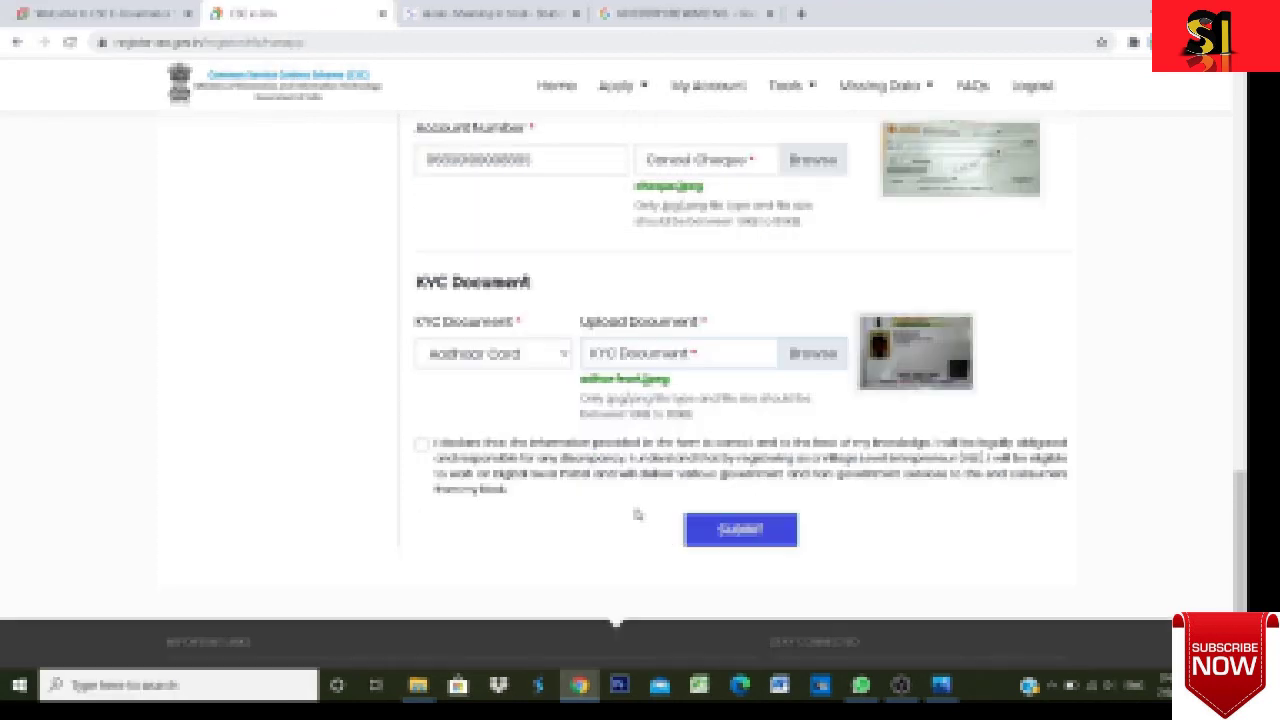
click(421, 444)
scroll(880, 528, down, 1)
click(765, 488)
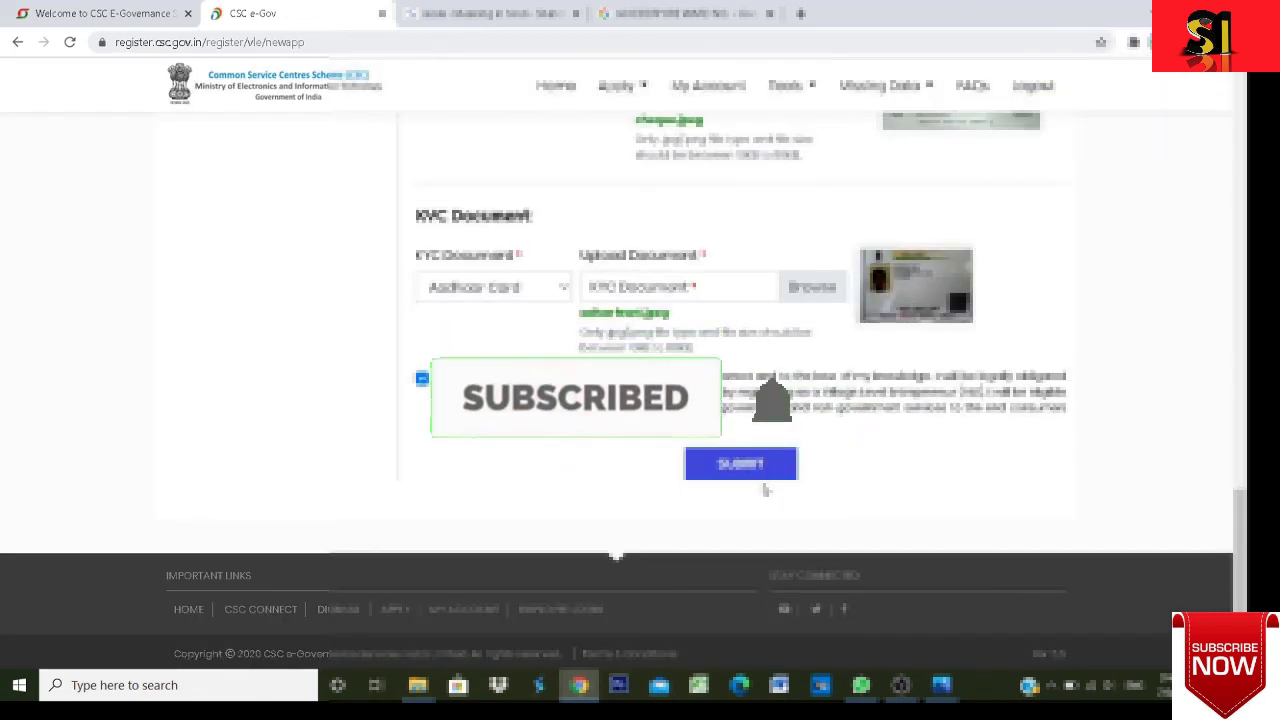
click(759, 472)
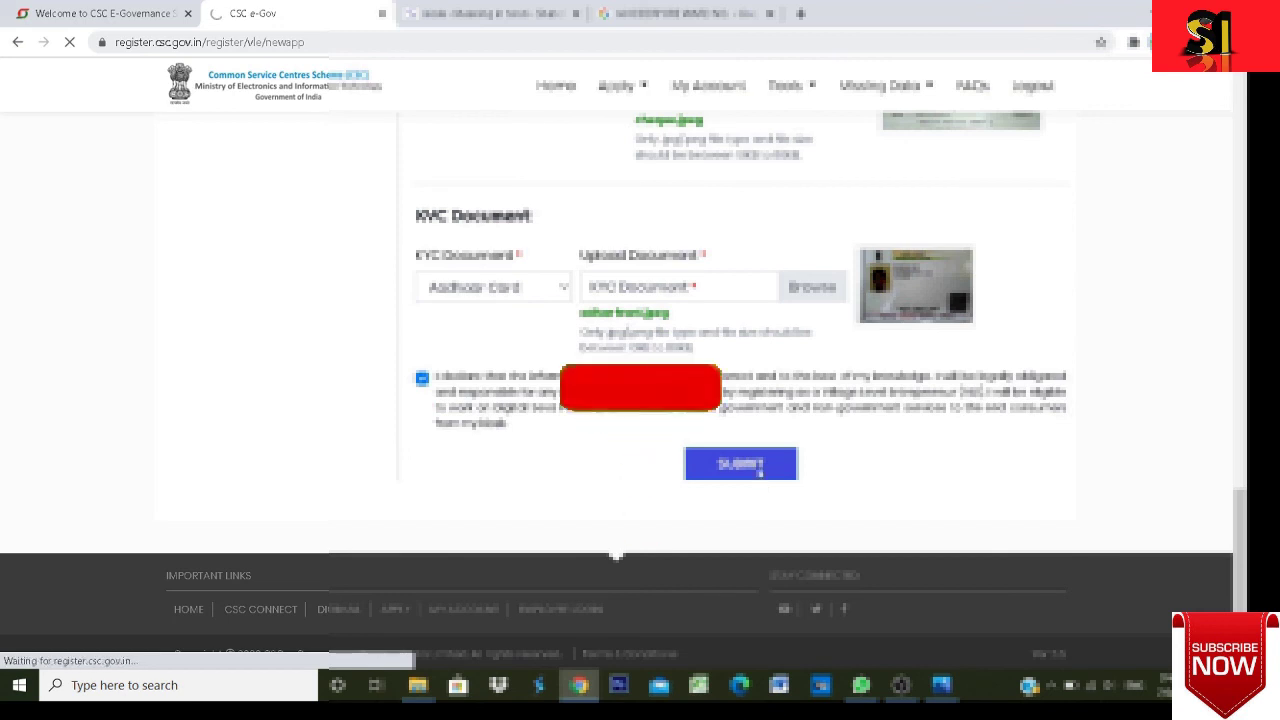
scroll(857, 460, down, 1)
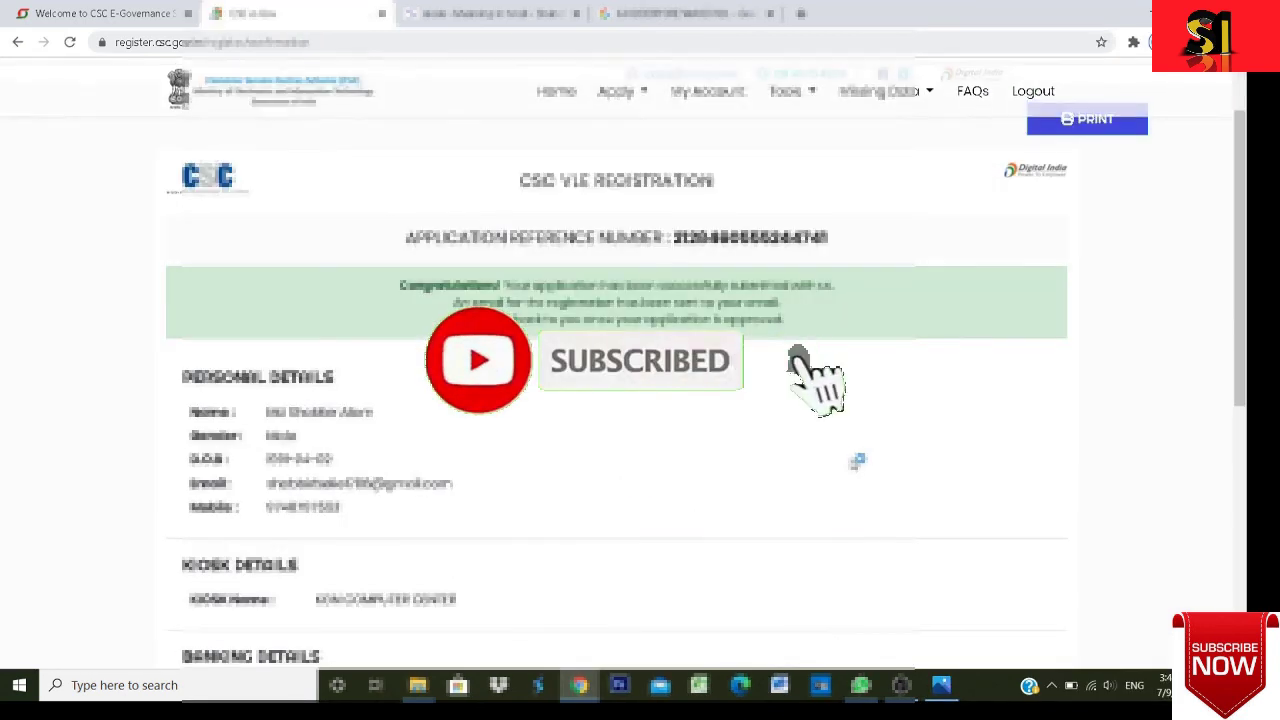
scroll(857, 460, down, 1)
scroll(857, 460, up, 1)
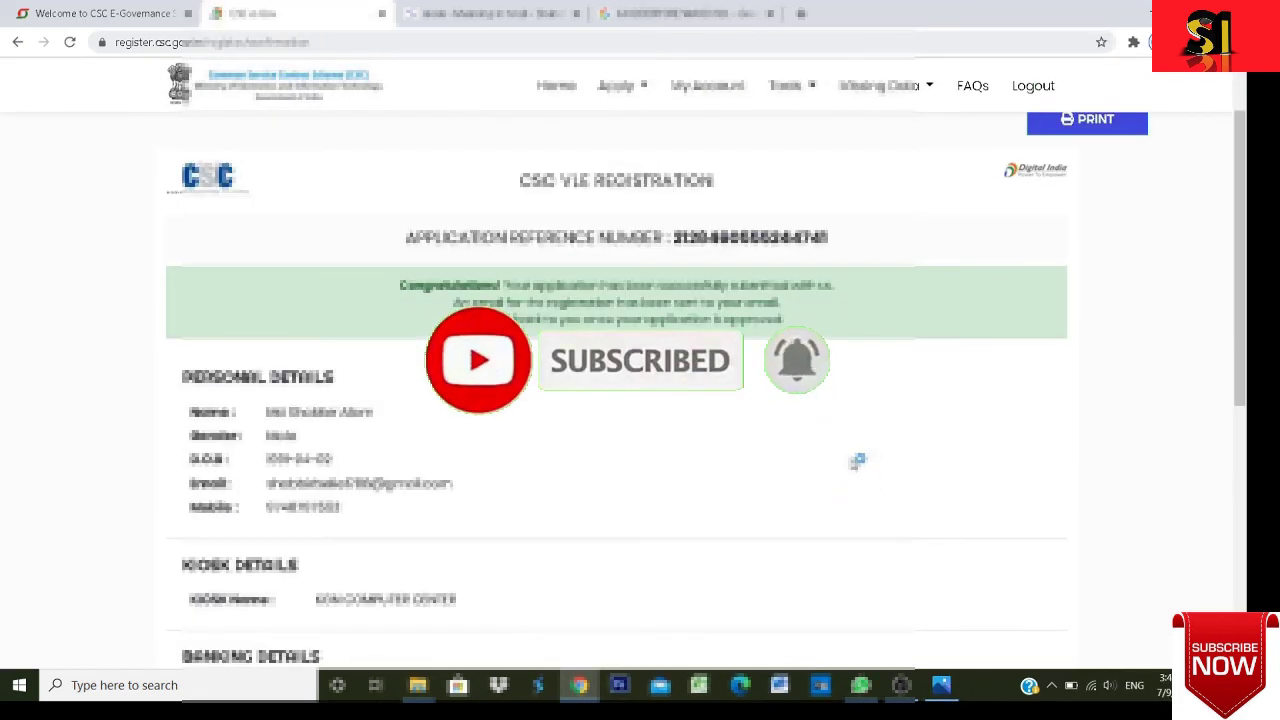
scroll(857, 460, up, 1)
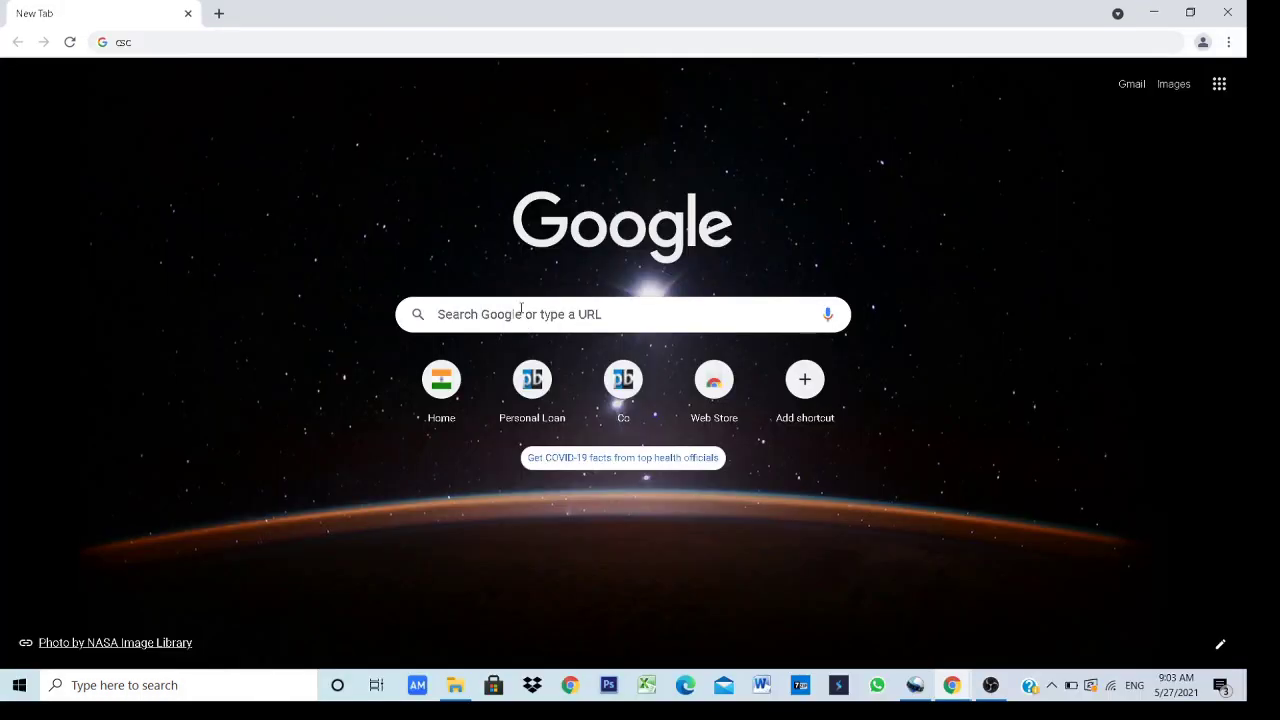
- Google 'csc apply status' and open the 'Application Status - CSC e-Gov' result
click(521, 309)
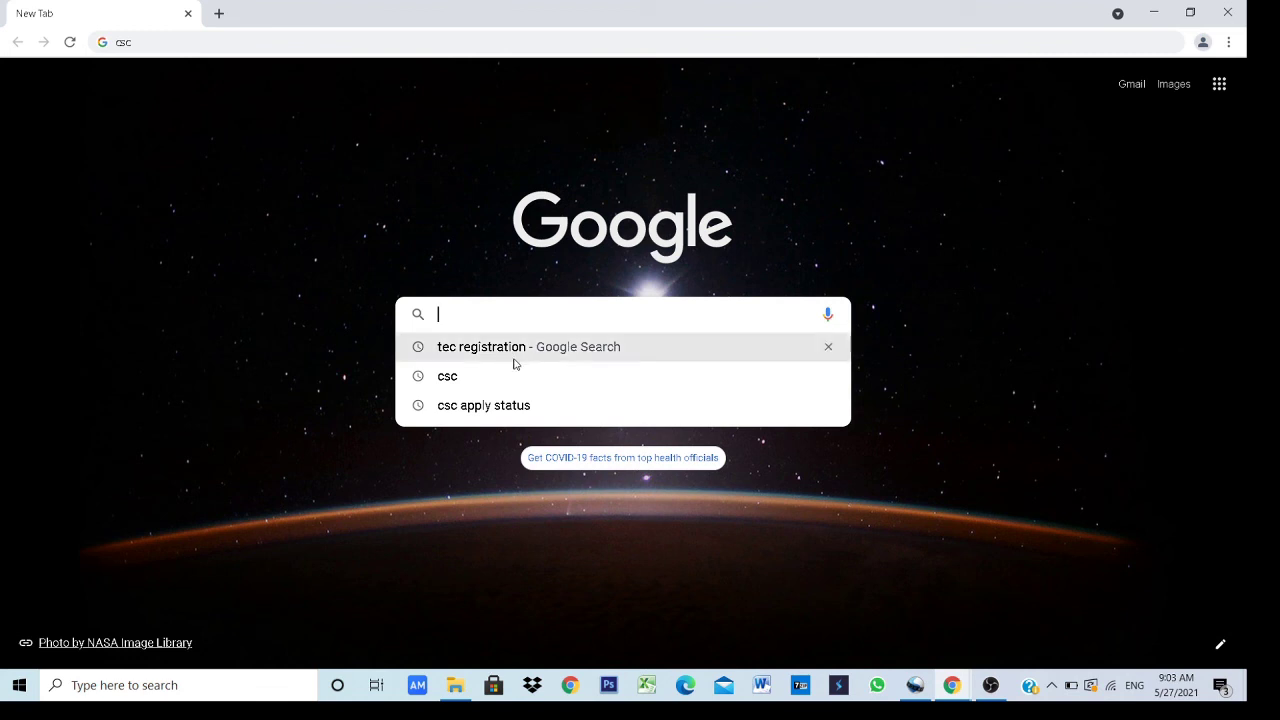
click(494, 405)
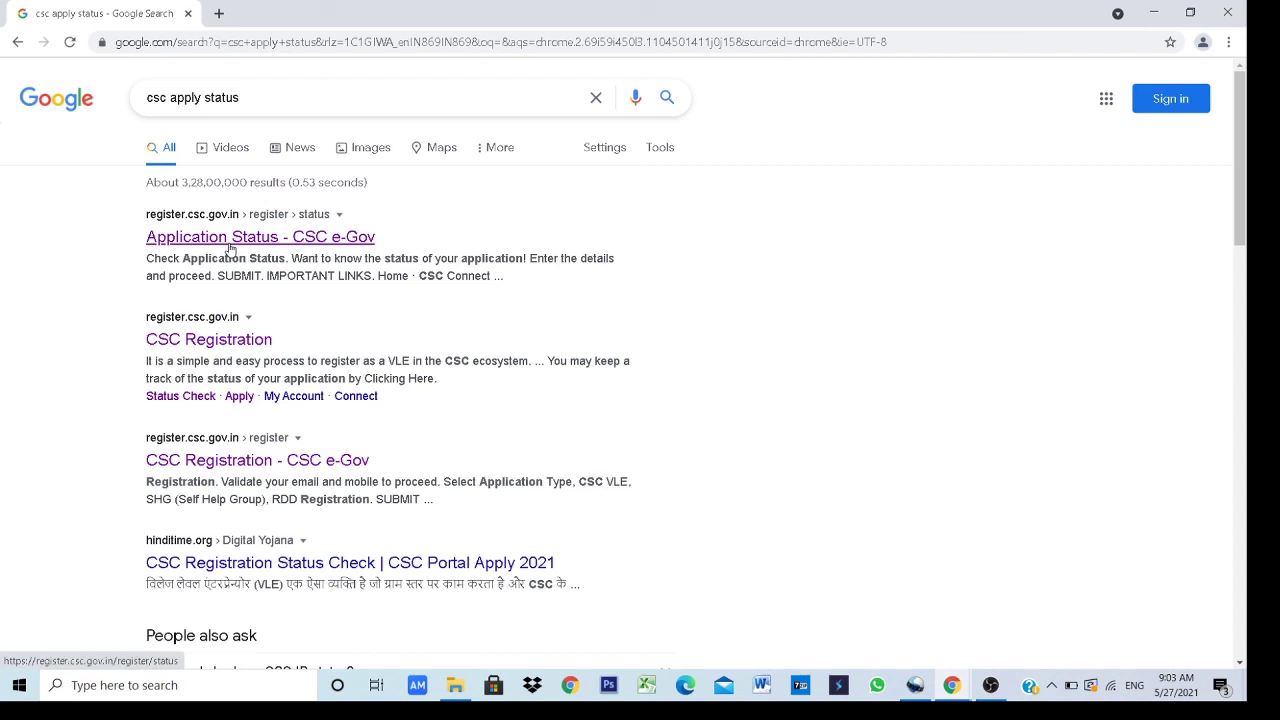
click(230, 240)
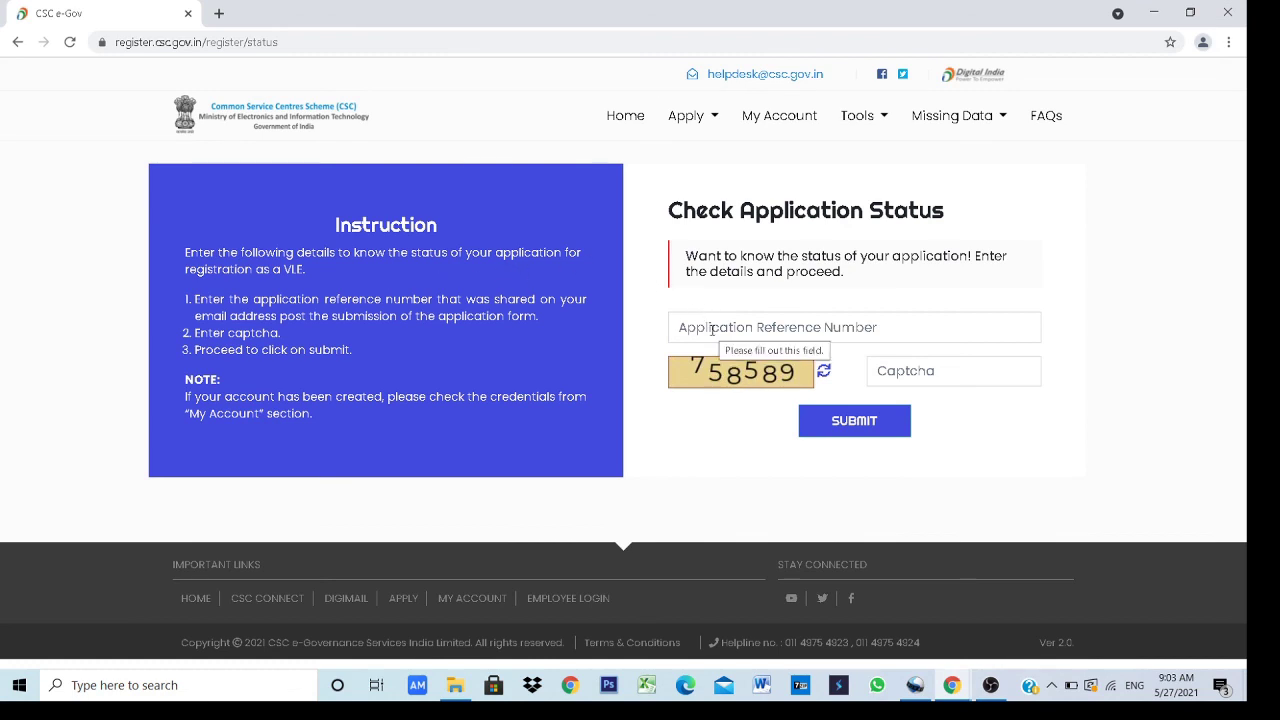
- Autofill the application reference number and enter captcha 758589
click(712, 329)
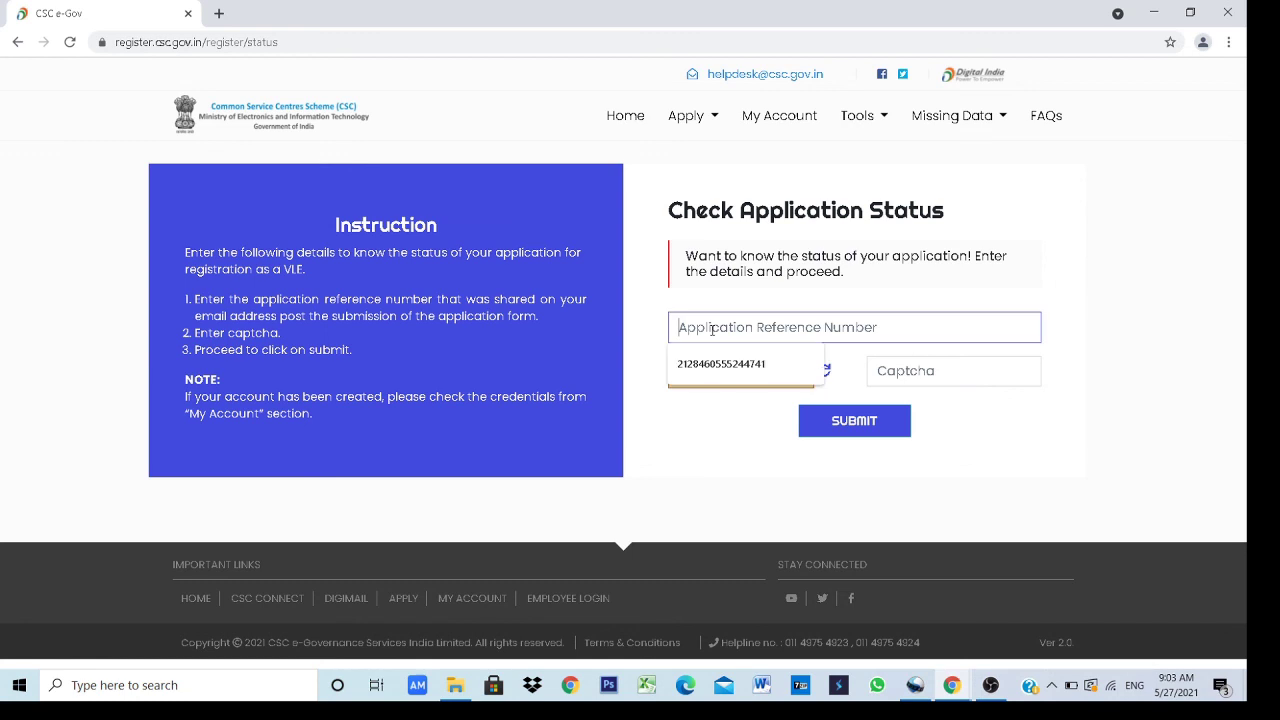
click(720, 372)
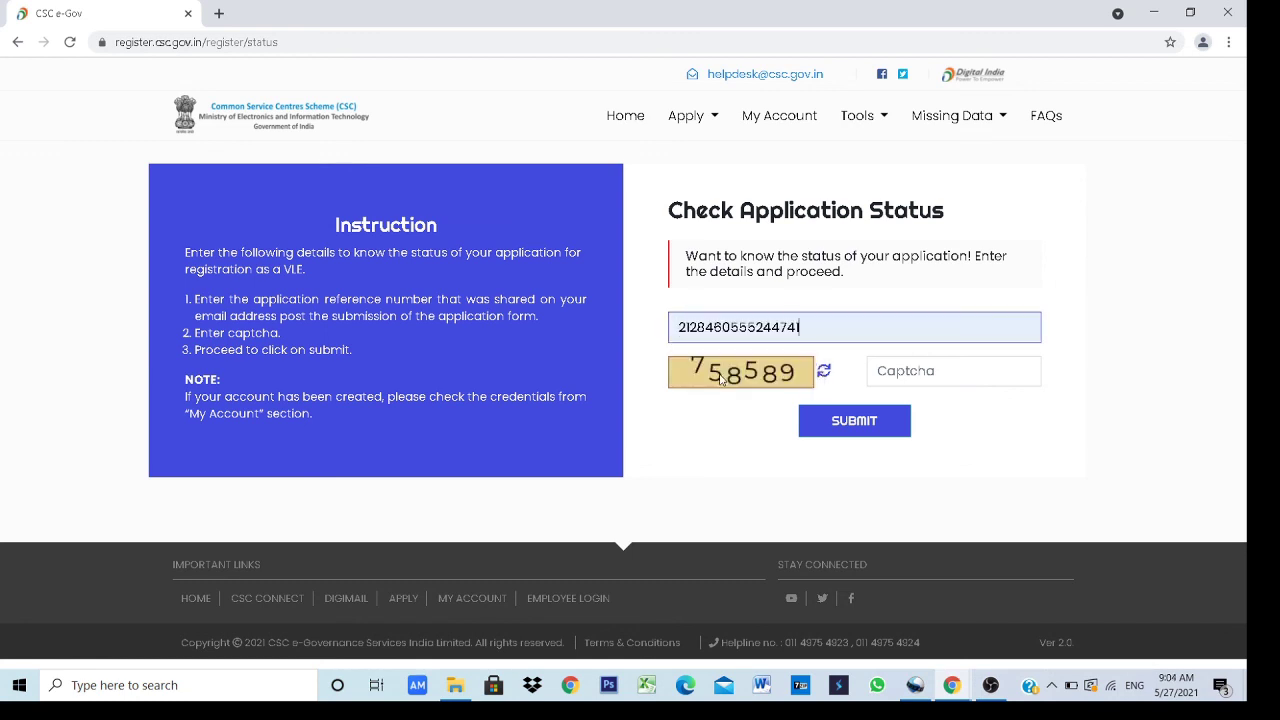
click(882, 373)
text(7585)
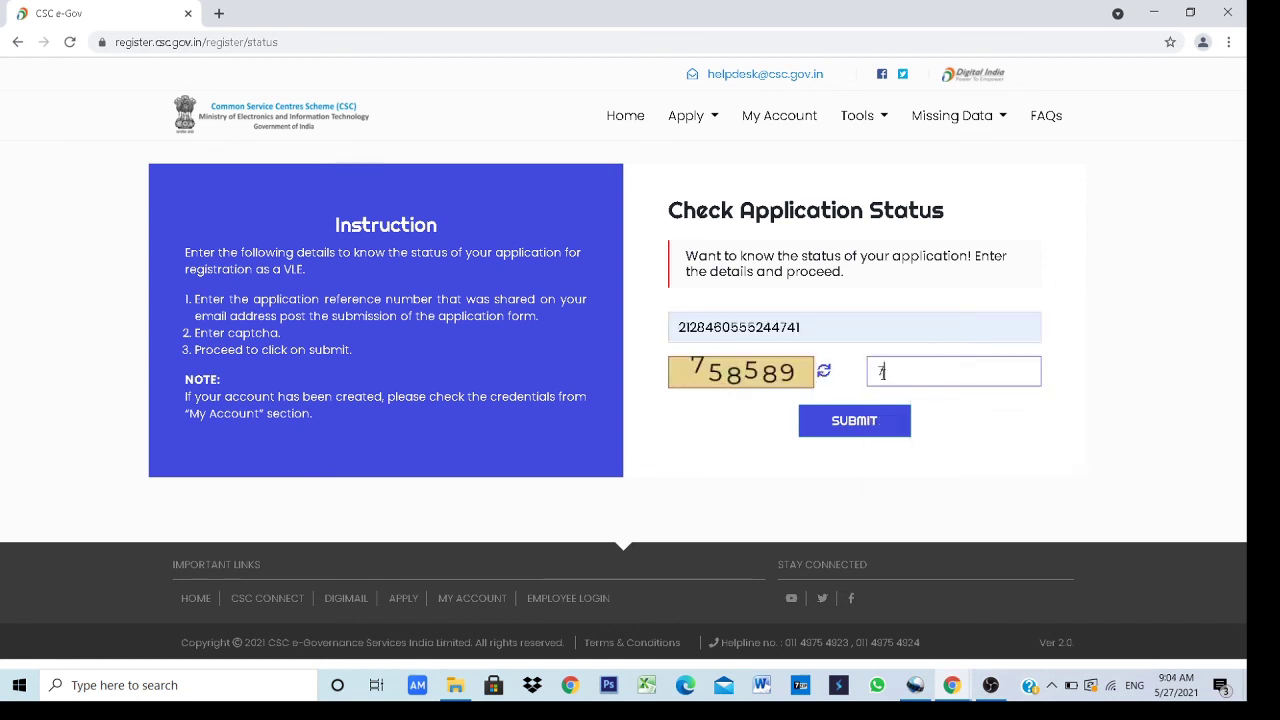
text(89)
- Submit the status check, then reload and confirm resubmission after the timeout
click(866, 421)
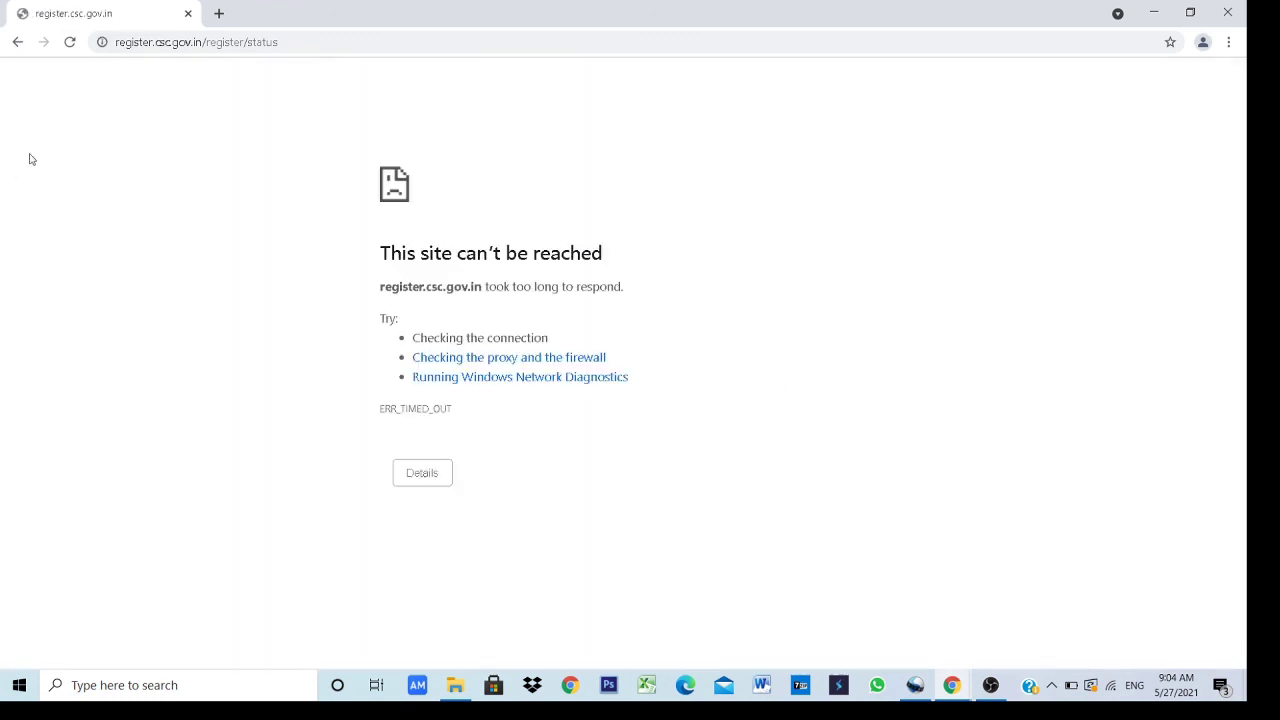
click(69, 44)
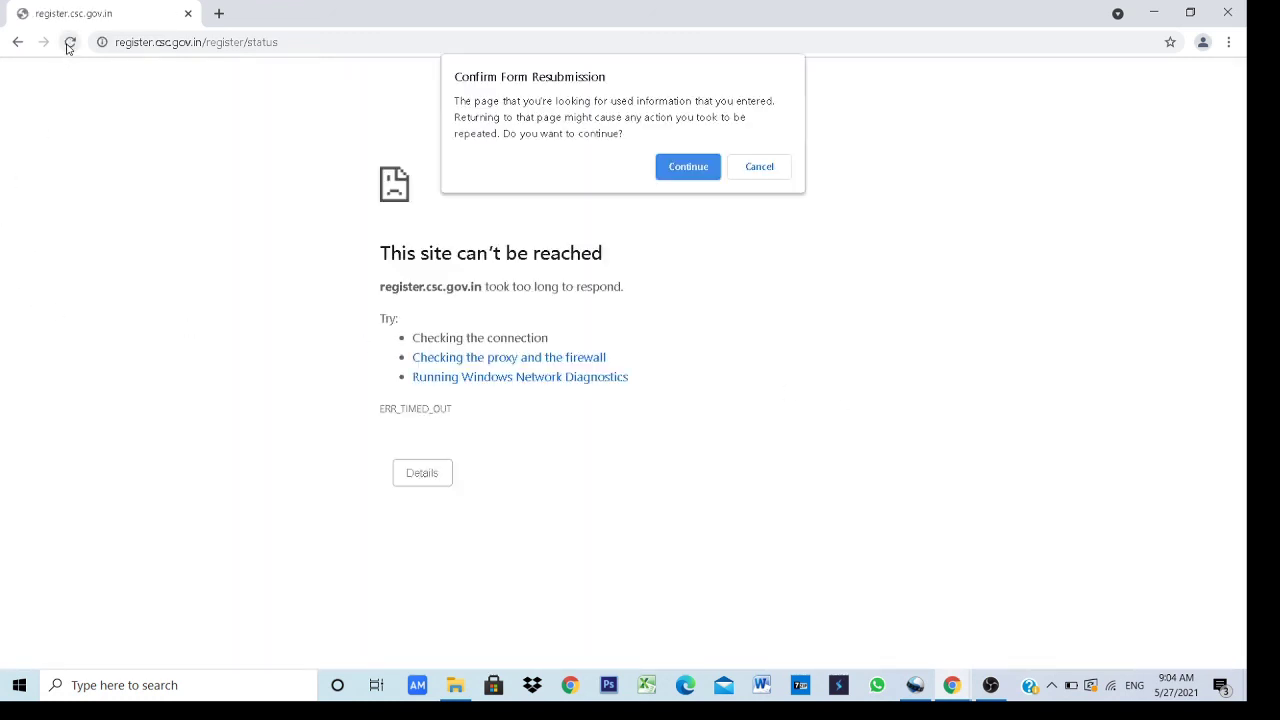
click(686, 172)
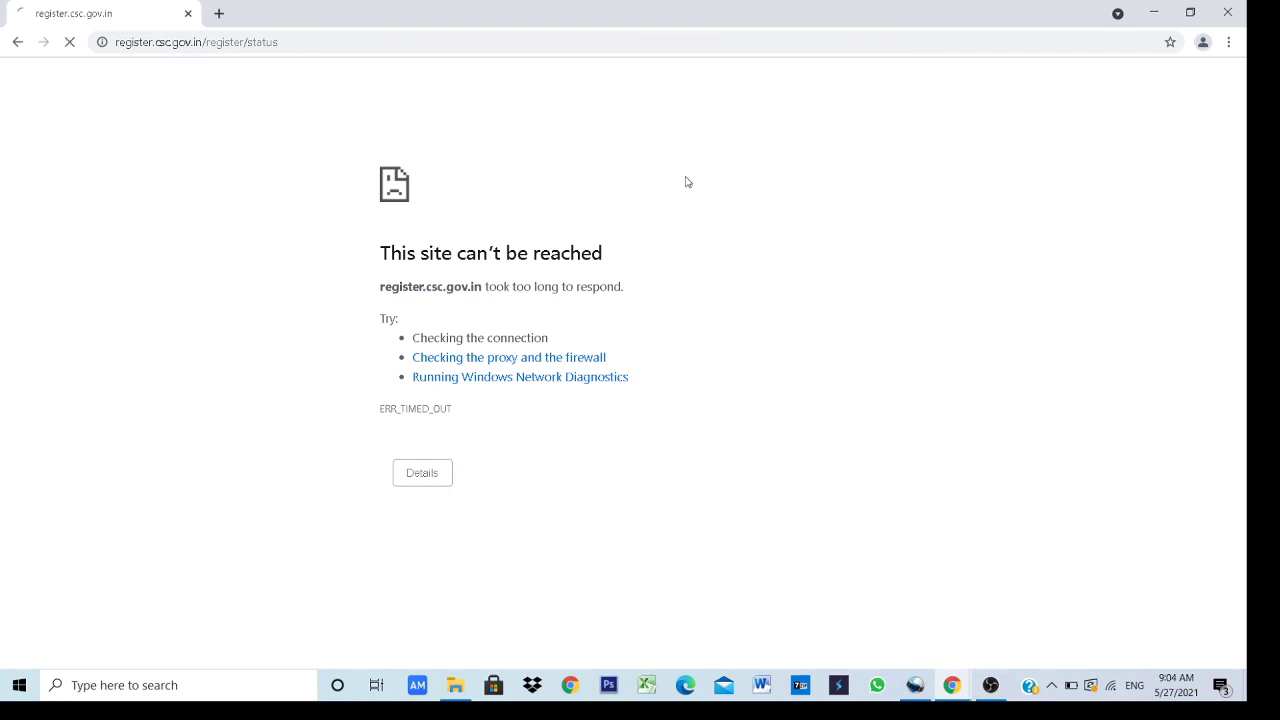